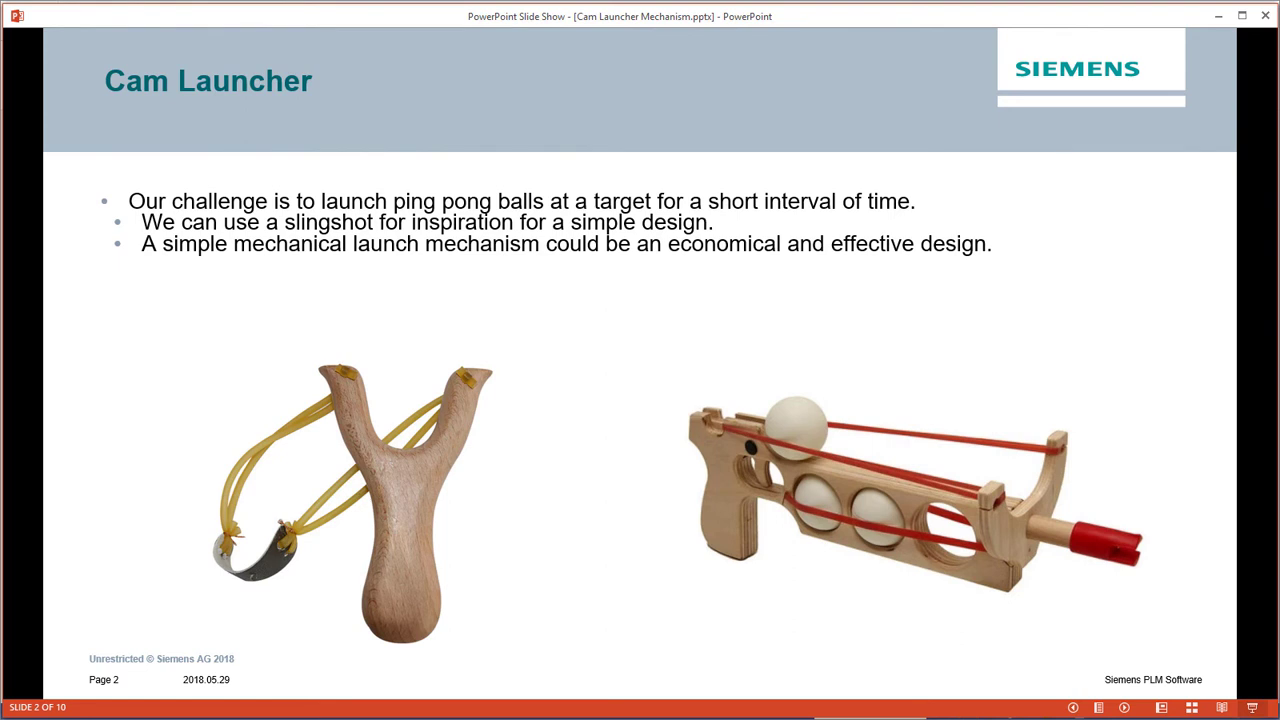
key(Right)
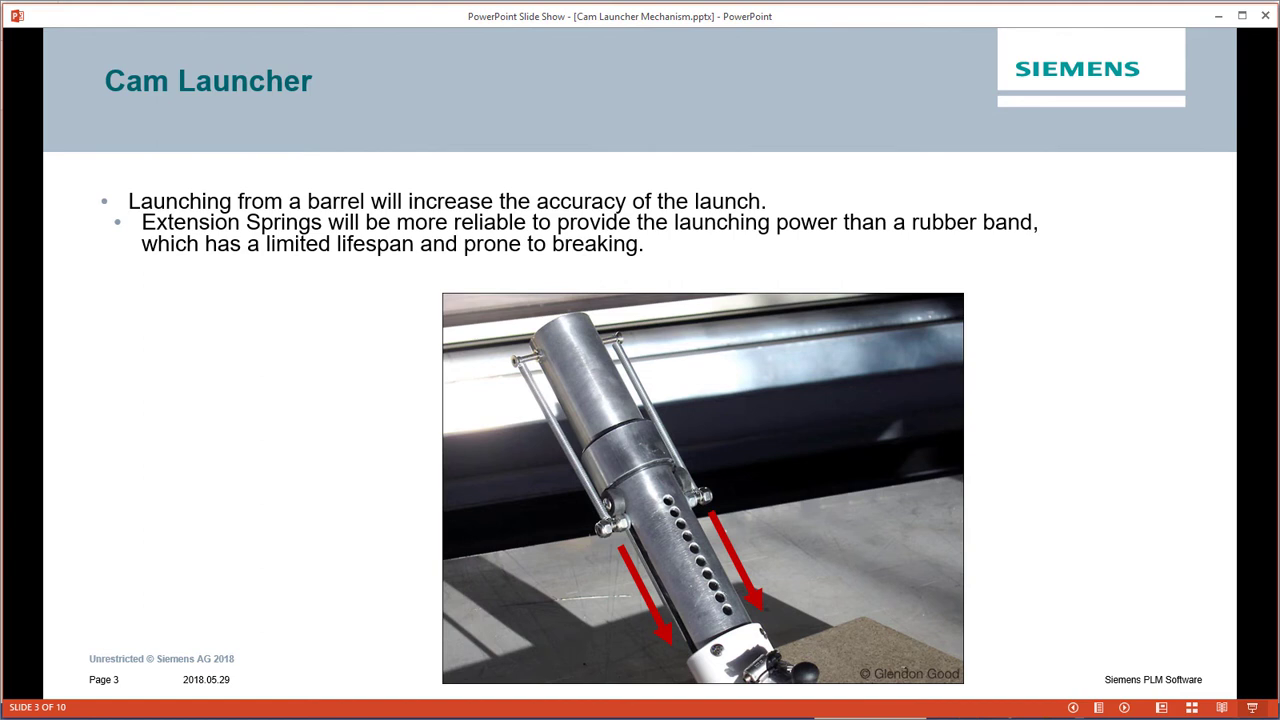
key(Right)
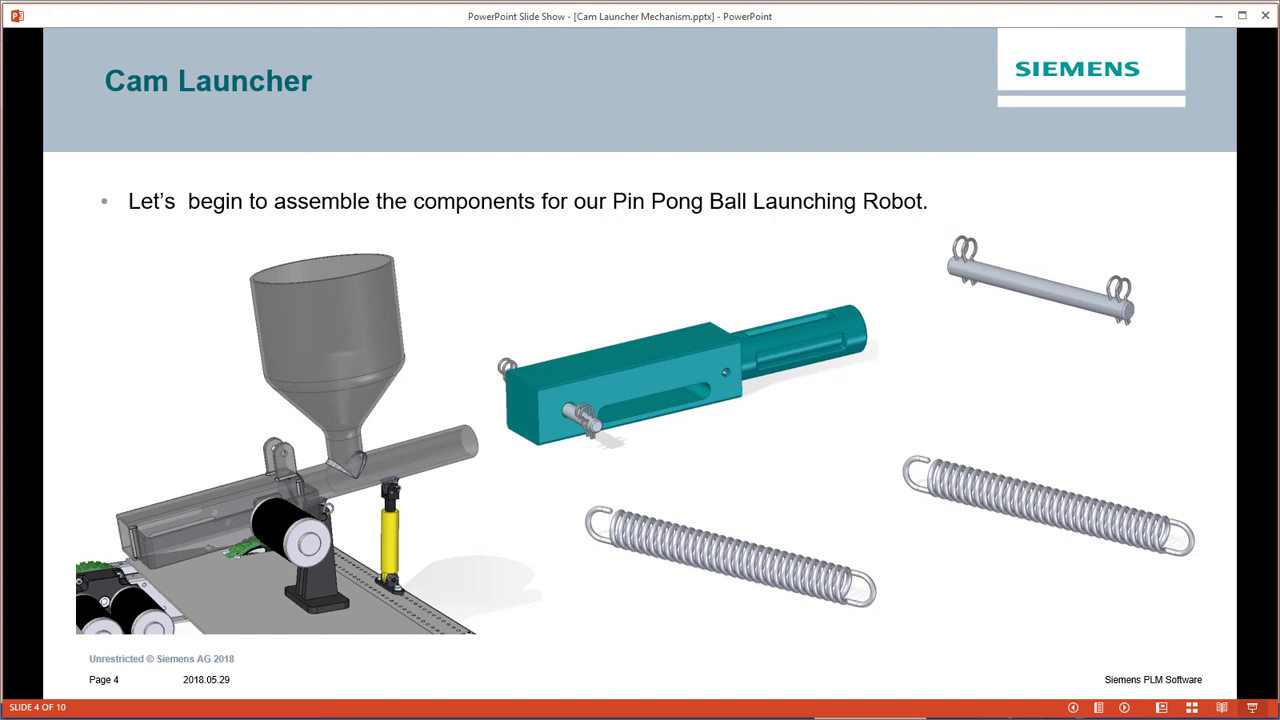
- Switch to the FRC-Cam Launcher assembly in Solid Edge and display the 02-Launch Chamber configuration
key(alt+Tab)
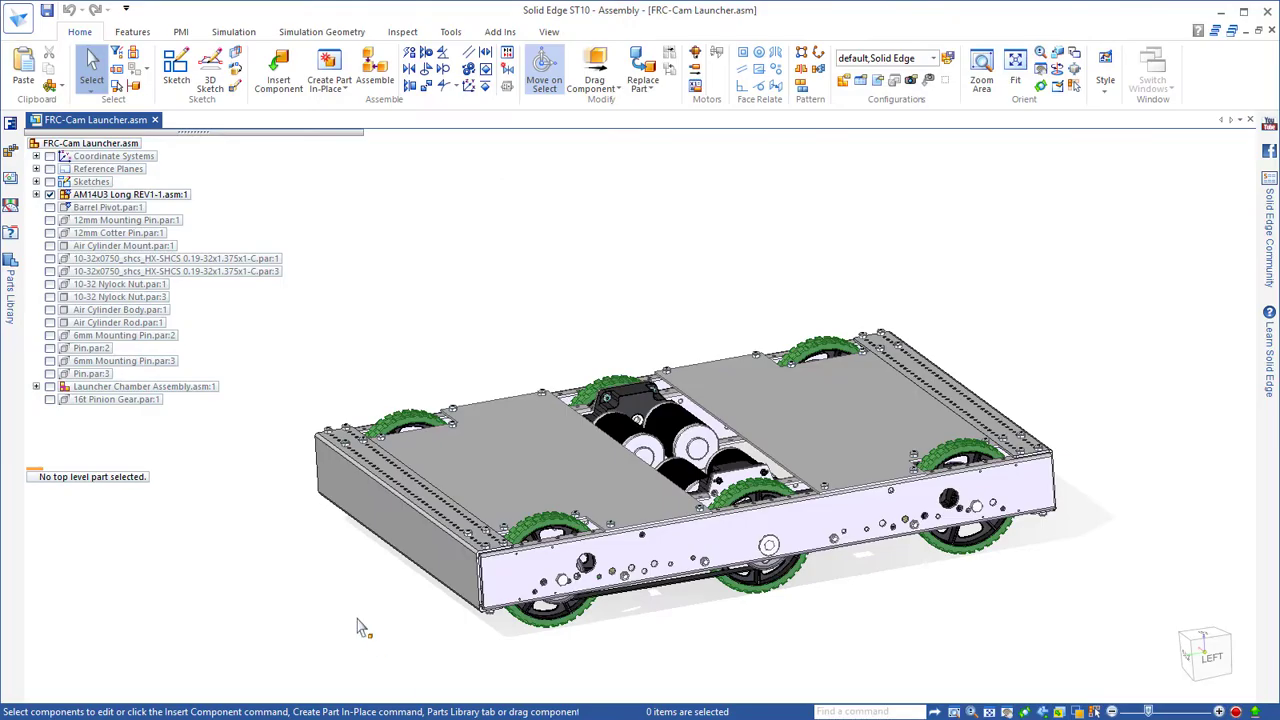
click(856, 62)
click(895, 94)
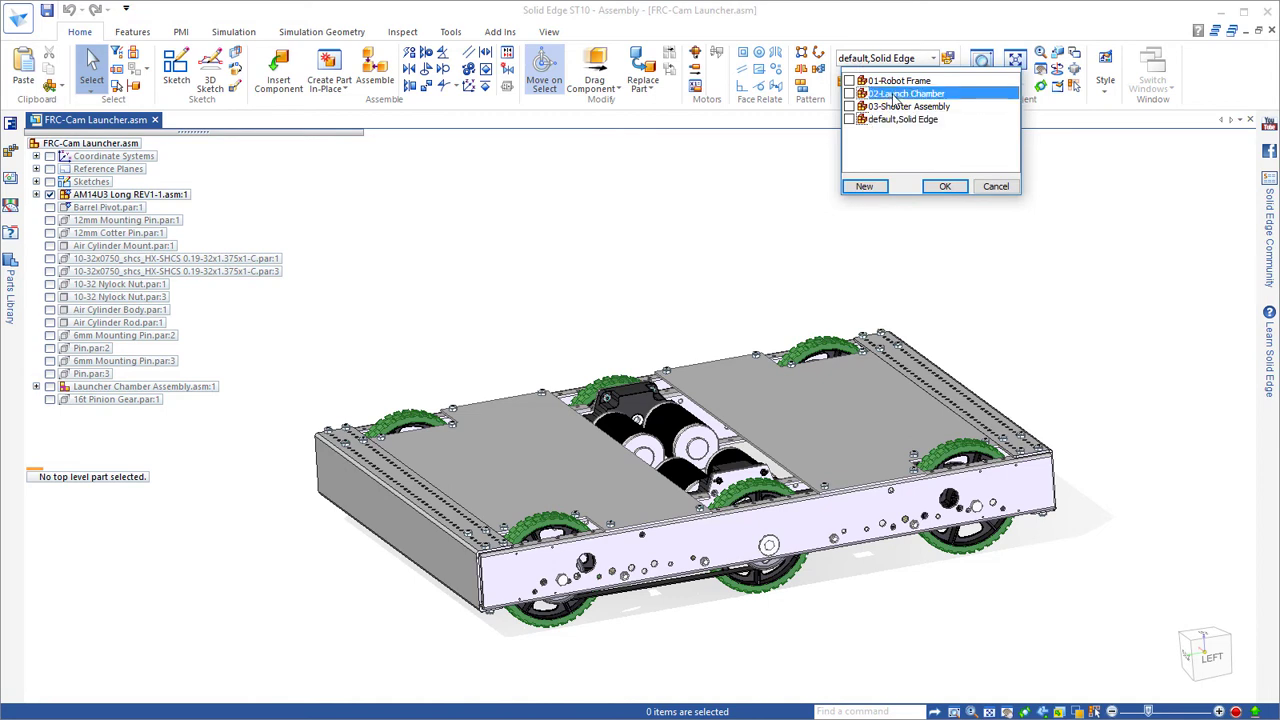
click(943, 187)
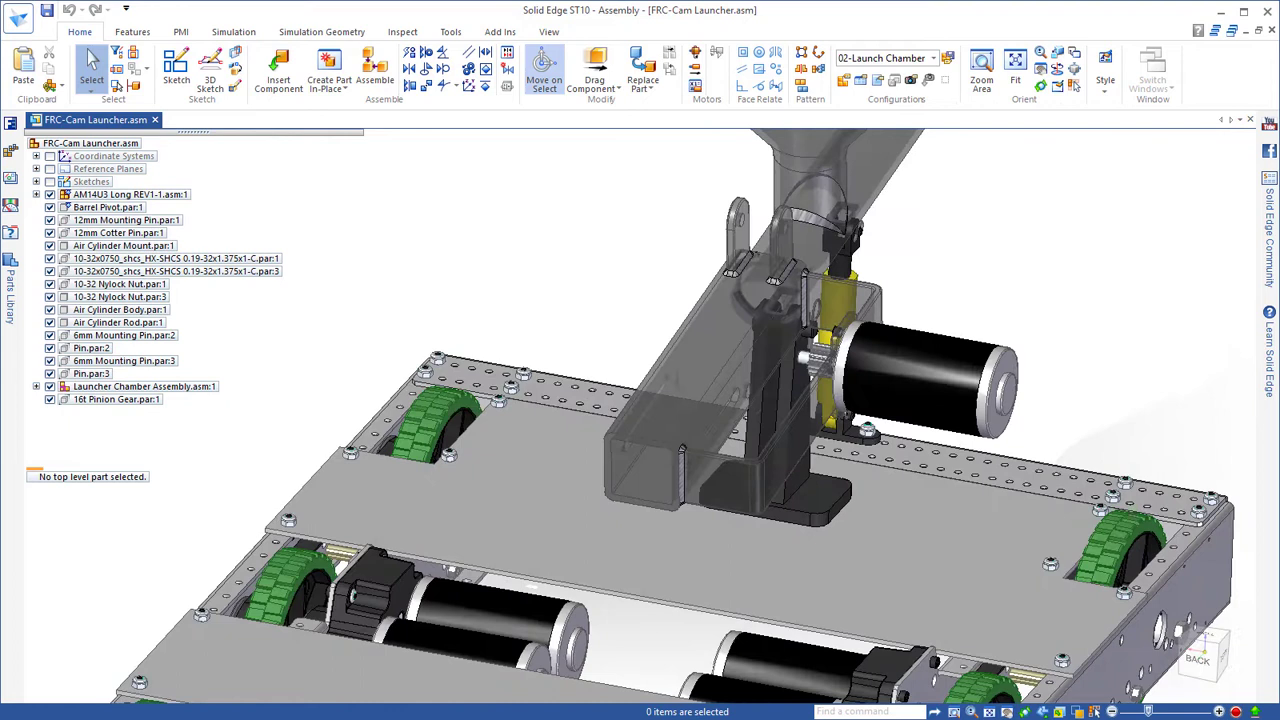
- Apply the 03-Shooter Assembly display configuration to the cam launcher assembly
click(855, 62)
click(885, 97)
click(945, 187)
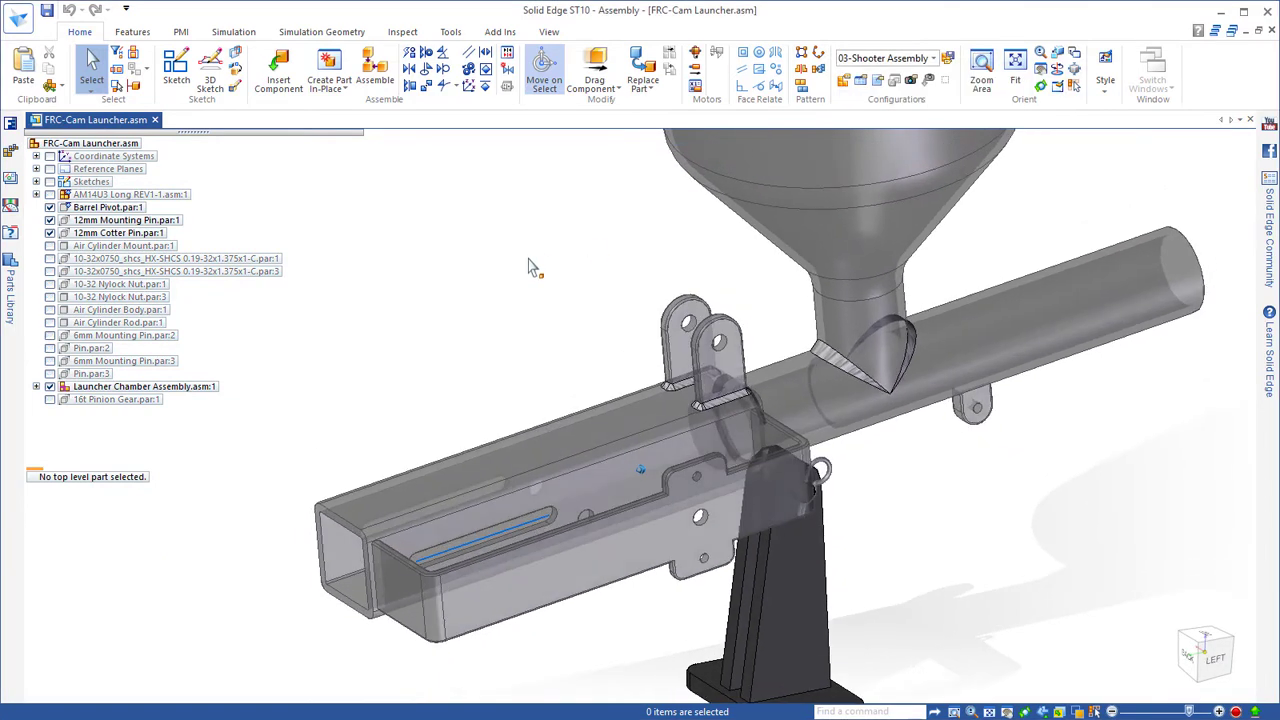
- Place the Launch PlungerAssembly from the parts library, align its cylinder axially with the launch barrel, and flip its direction
click(7, 271)
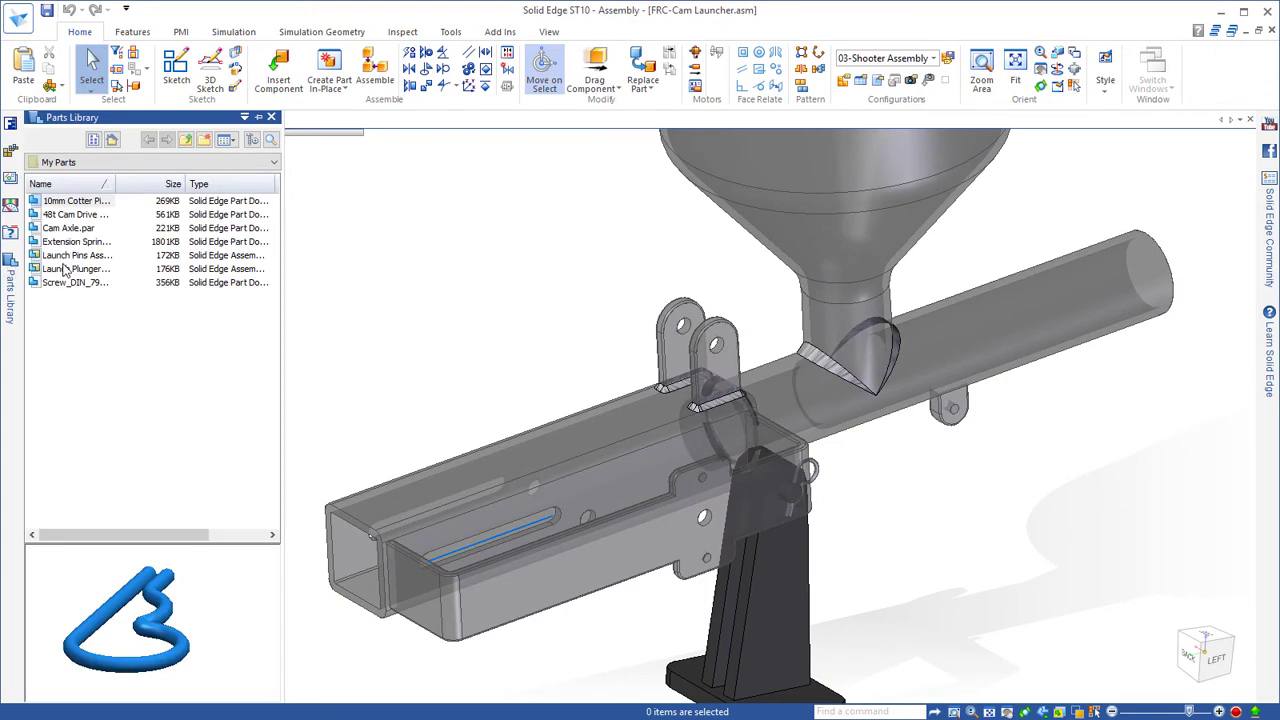
click(64, 270)
drag(64, 270, 437, 329)
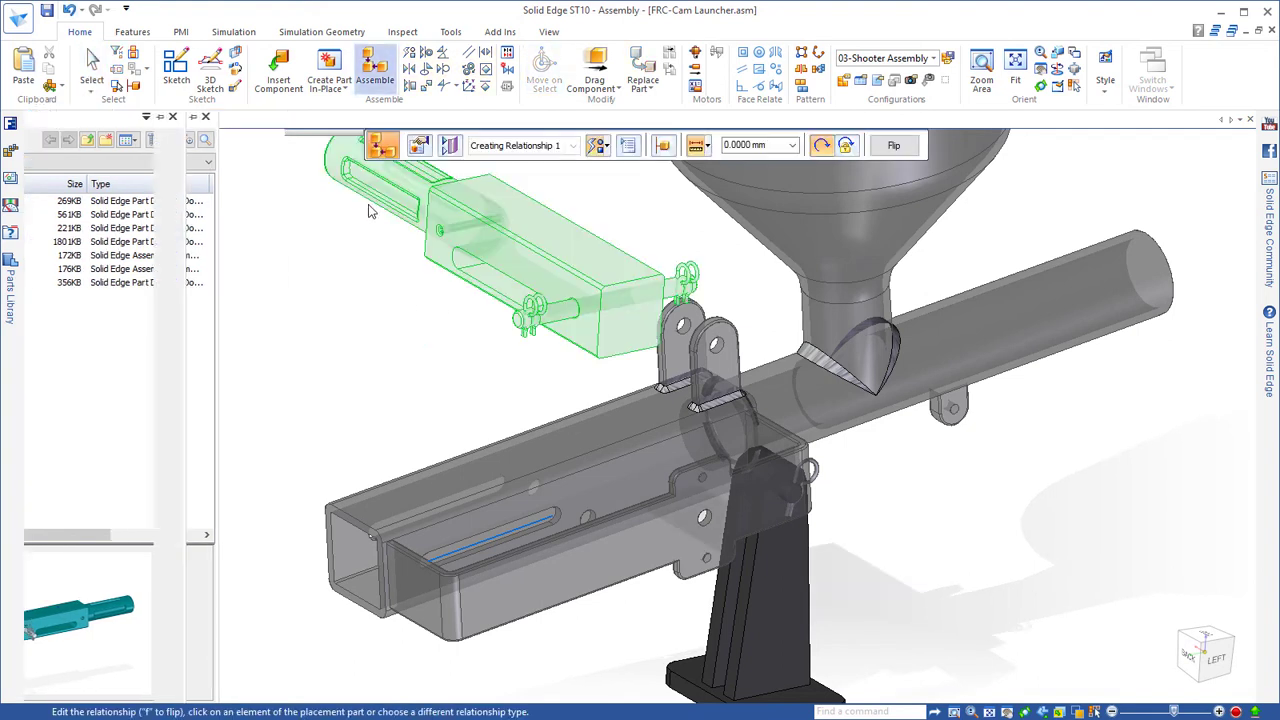
click(338, 172)
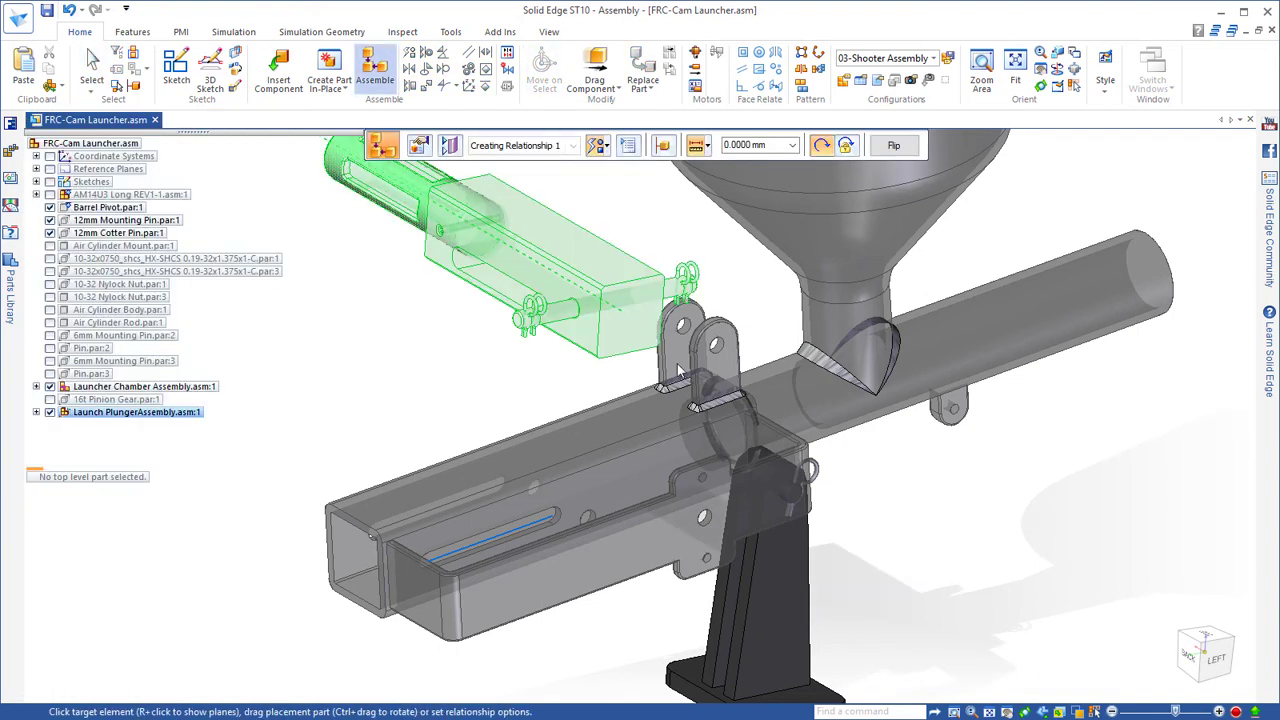
click(779, 374)
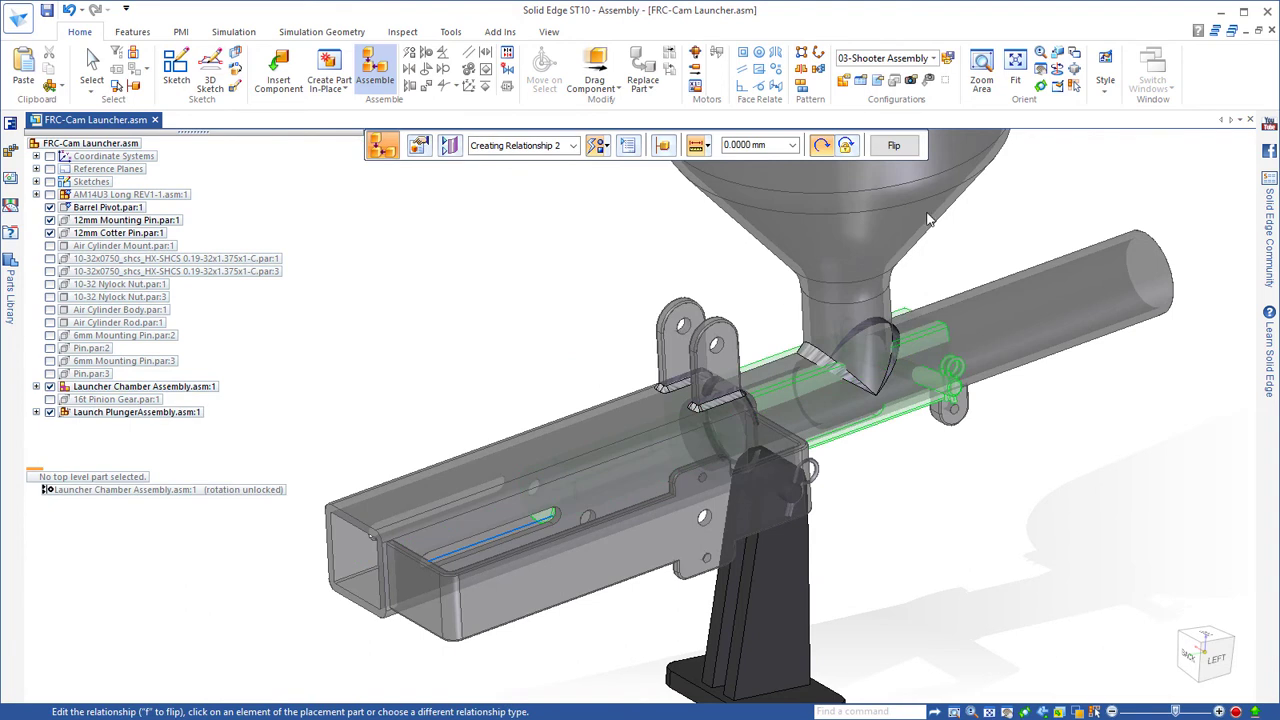
click(893, 146)
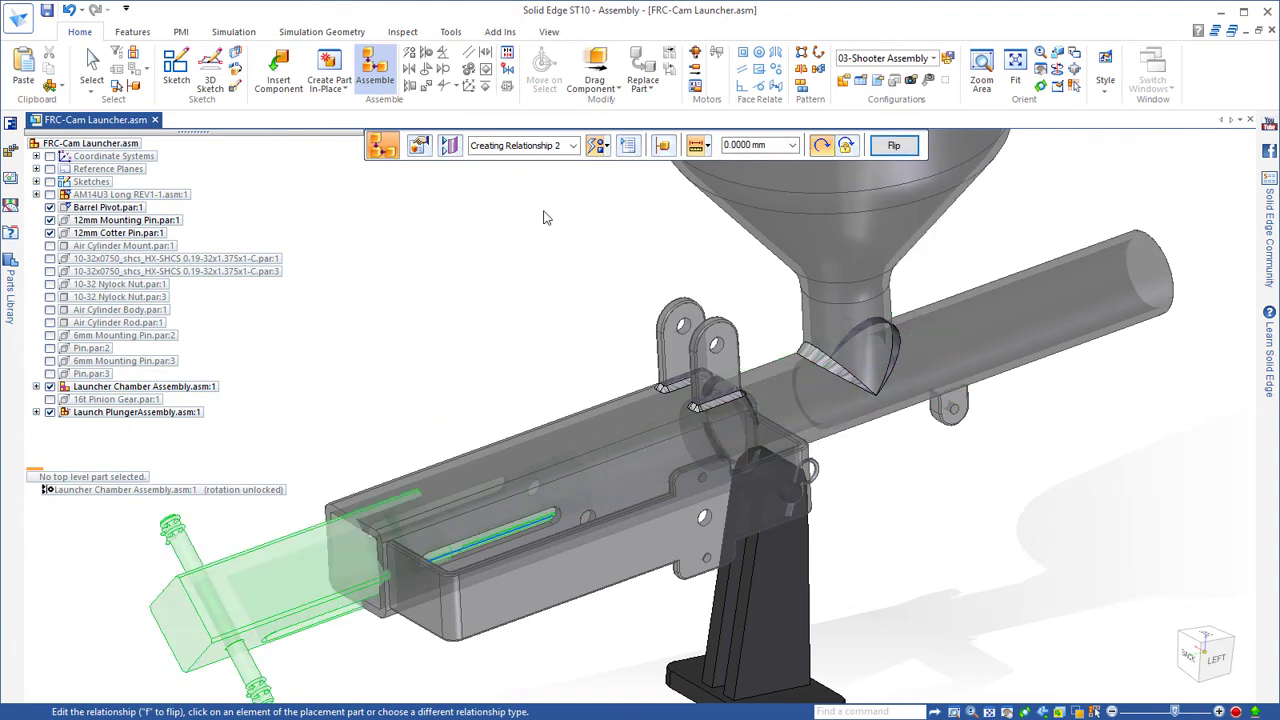
- Constrain the plunger block's flat side face to the launcher chamber's slotted wall with a planar relationship
click(305, 645)
middle_drag(305, 645, 769, 536)
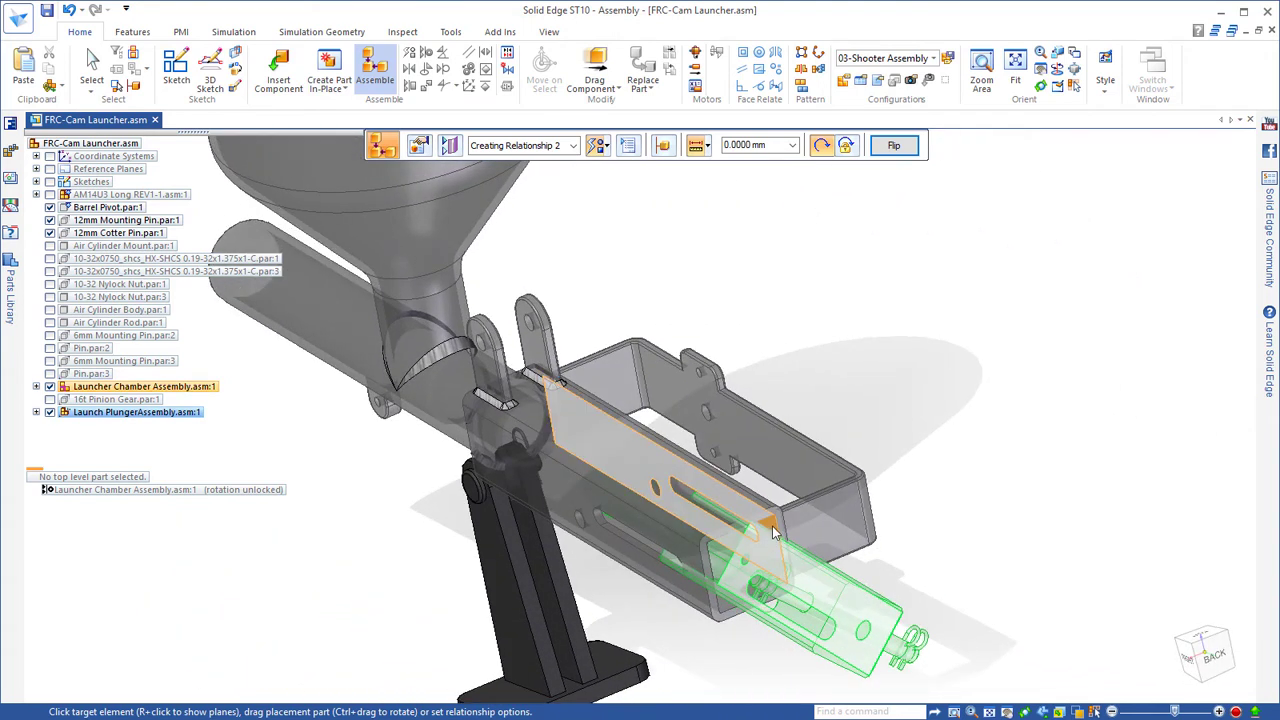
click(772, 526)
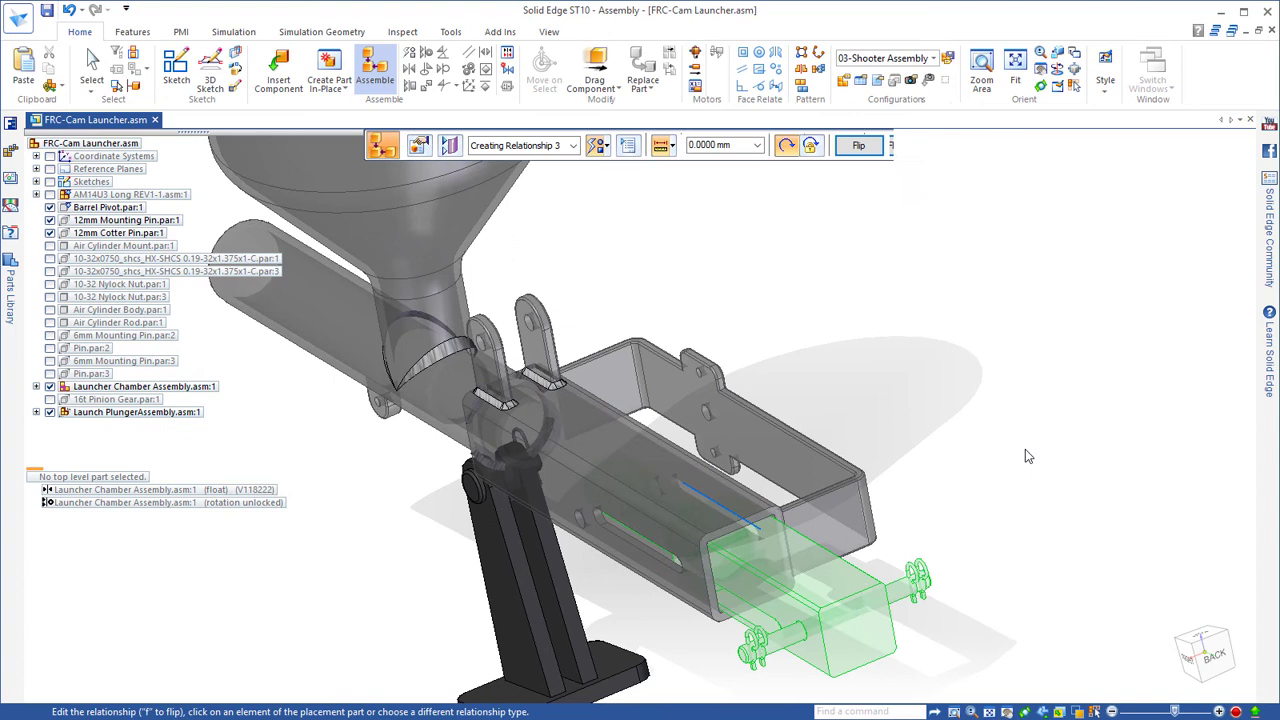
key(Escape)
- Slide the plunger assembly into the launcher chamber with Drag Component so its cross pin lies over the side slot
middle_drag(1025, 449, 589, 338)
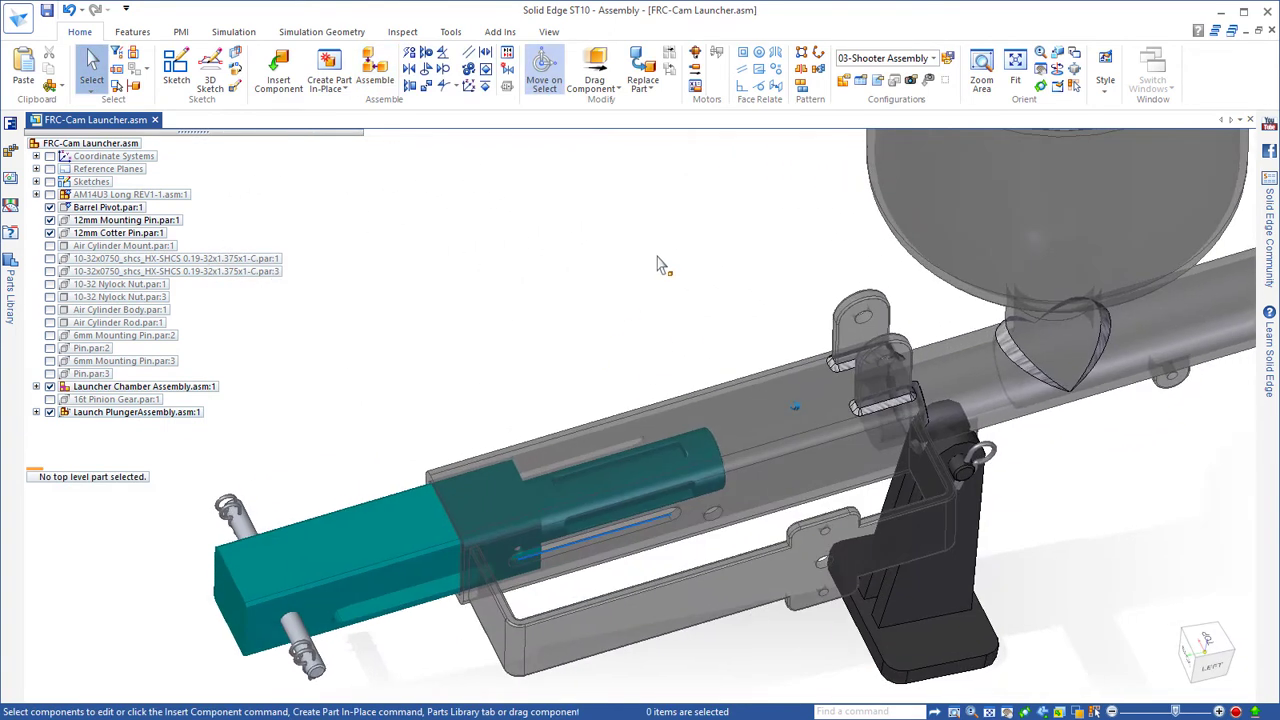
click(594, 72)
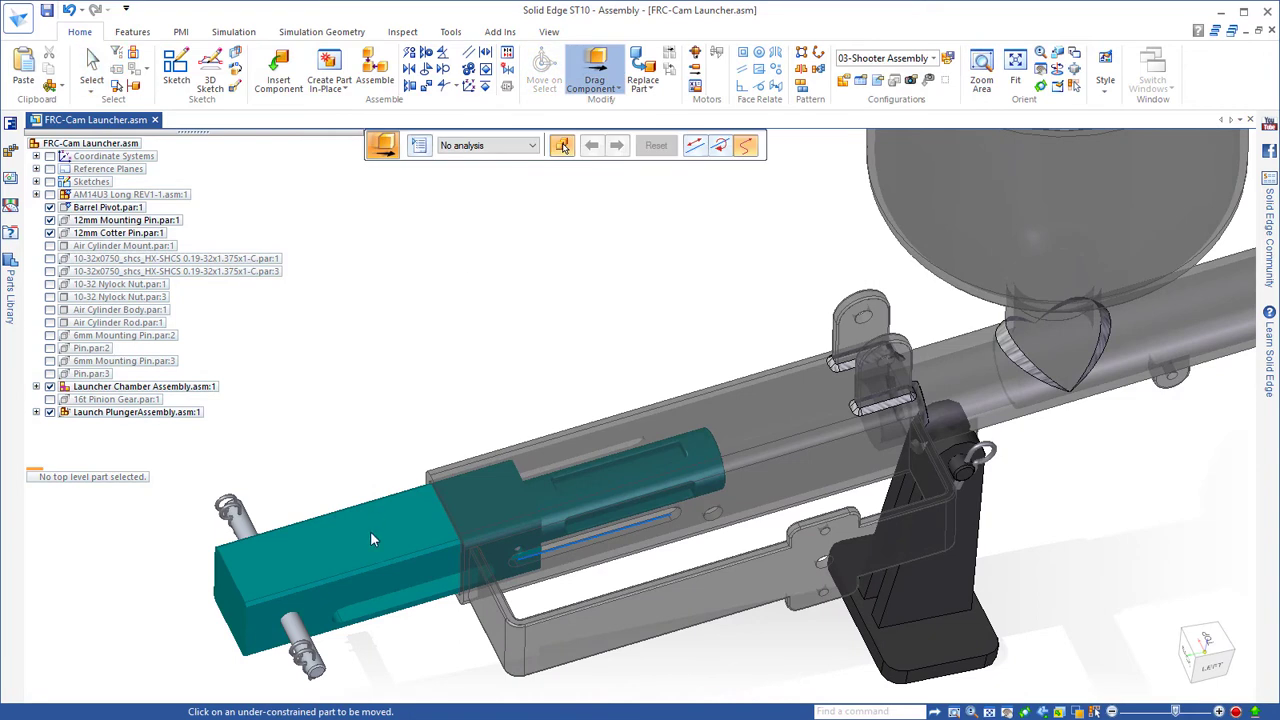
drag(370, 531, 594, 472)
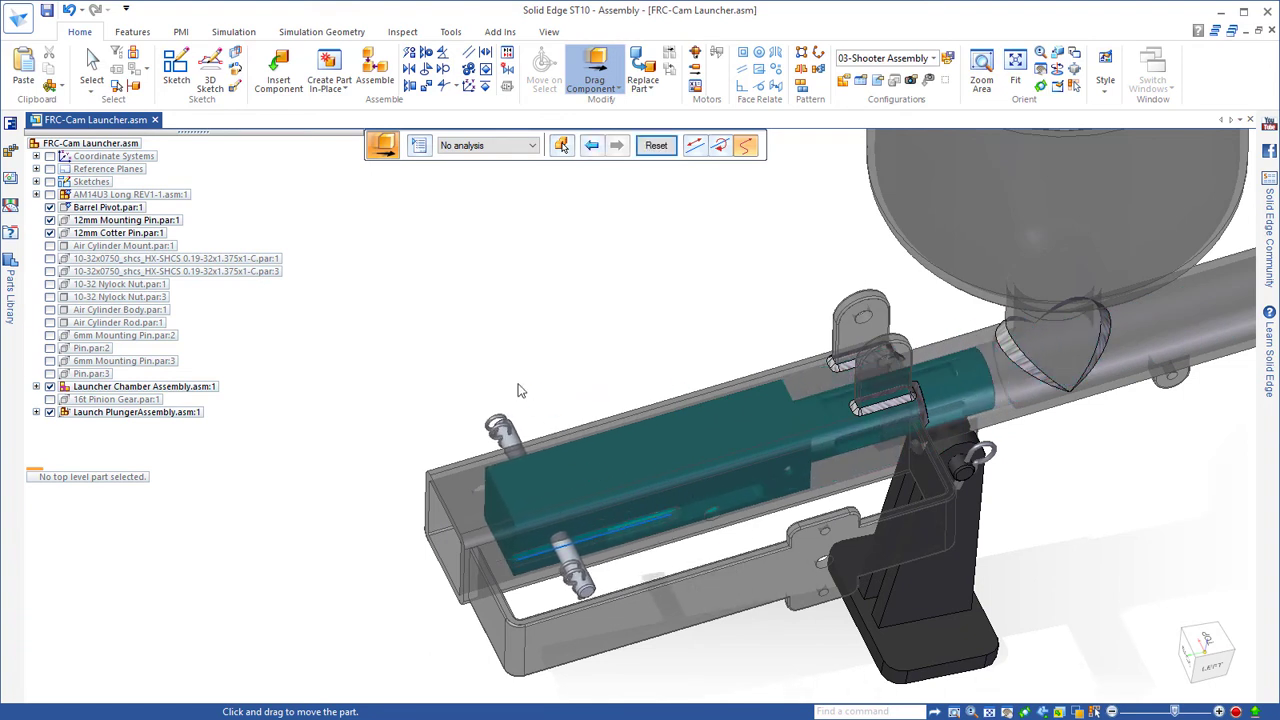
key(Escape)
- Add a Path relationship with the plunger's cross pin as follower and the chamber's slot edge as path
middle_drag(387, 333, 408, 315)
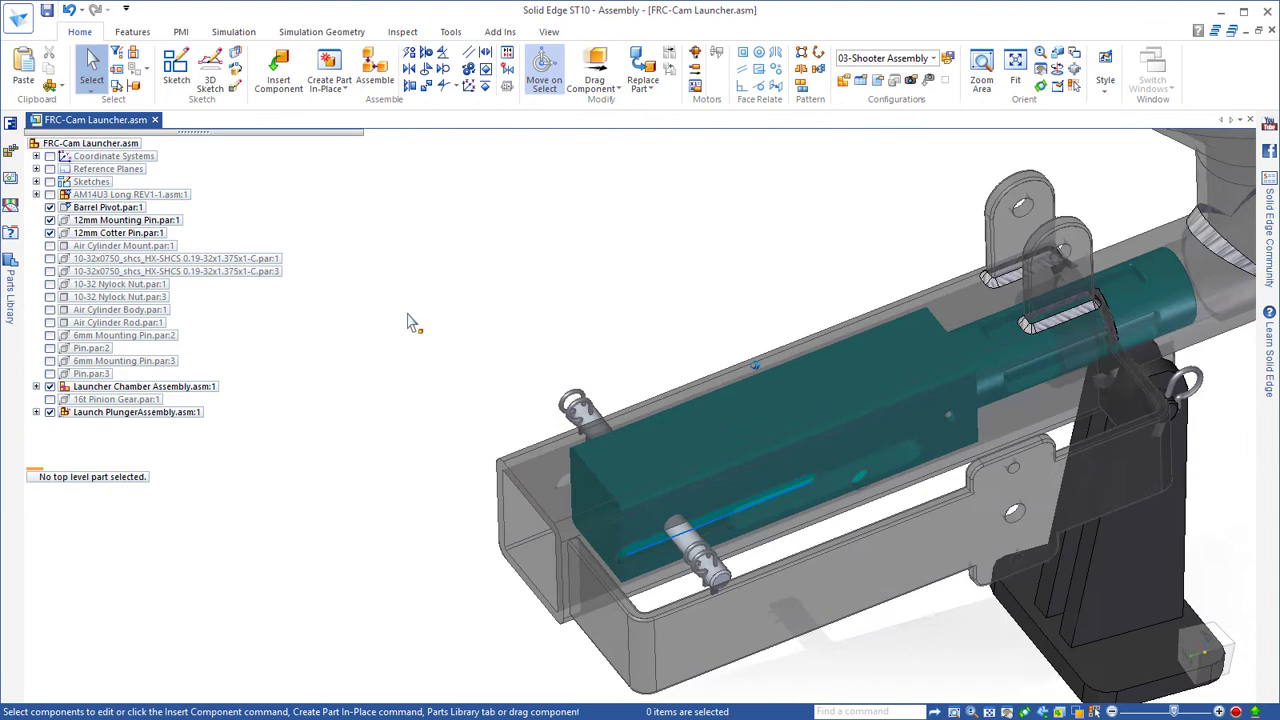
scroll(407, 322, up, 2)
click(372, 75)
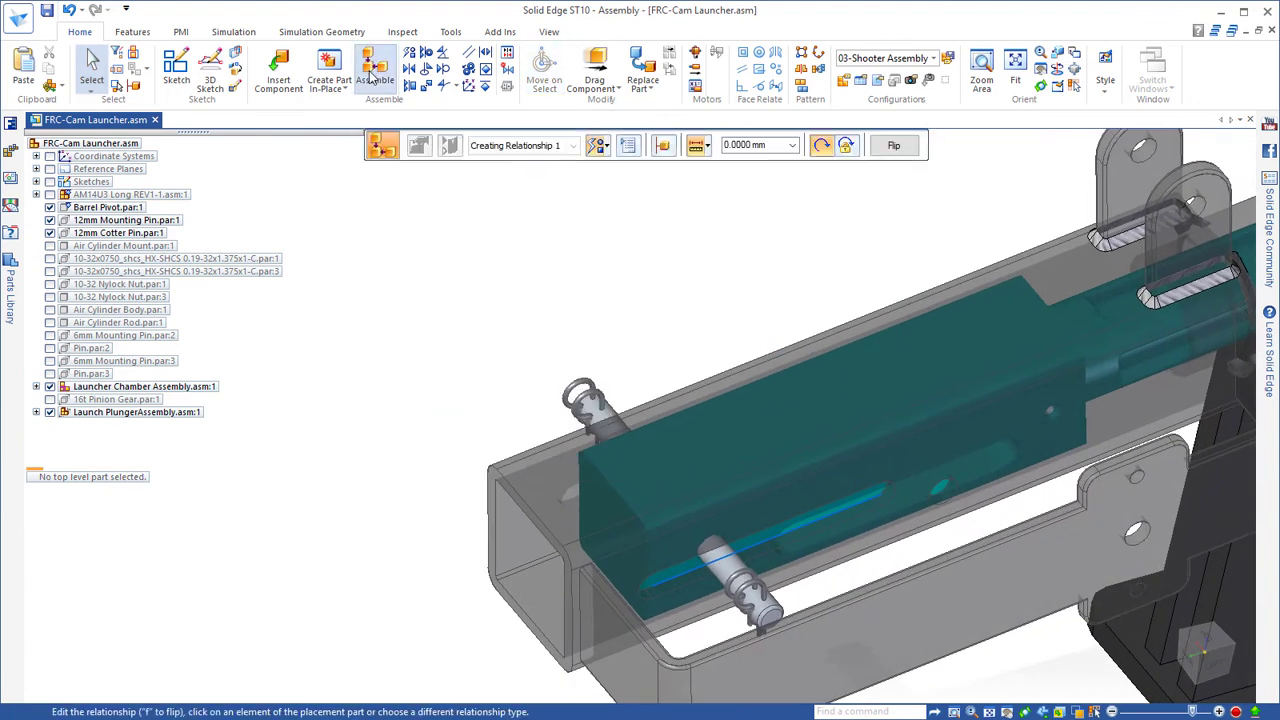
click(598, 146)
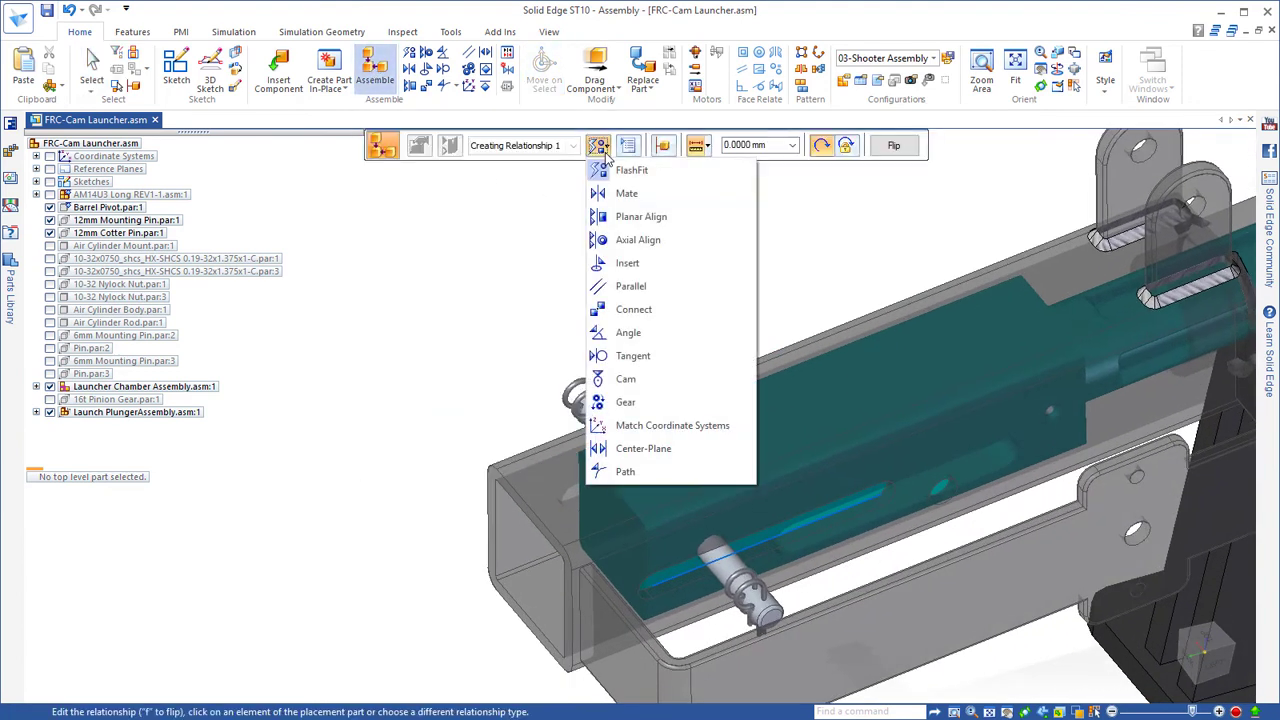
click(624, 471)
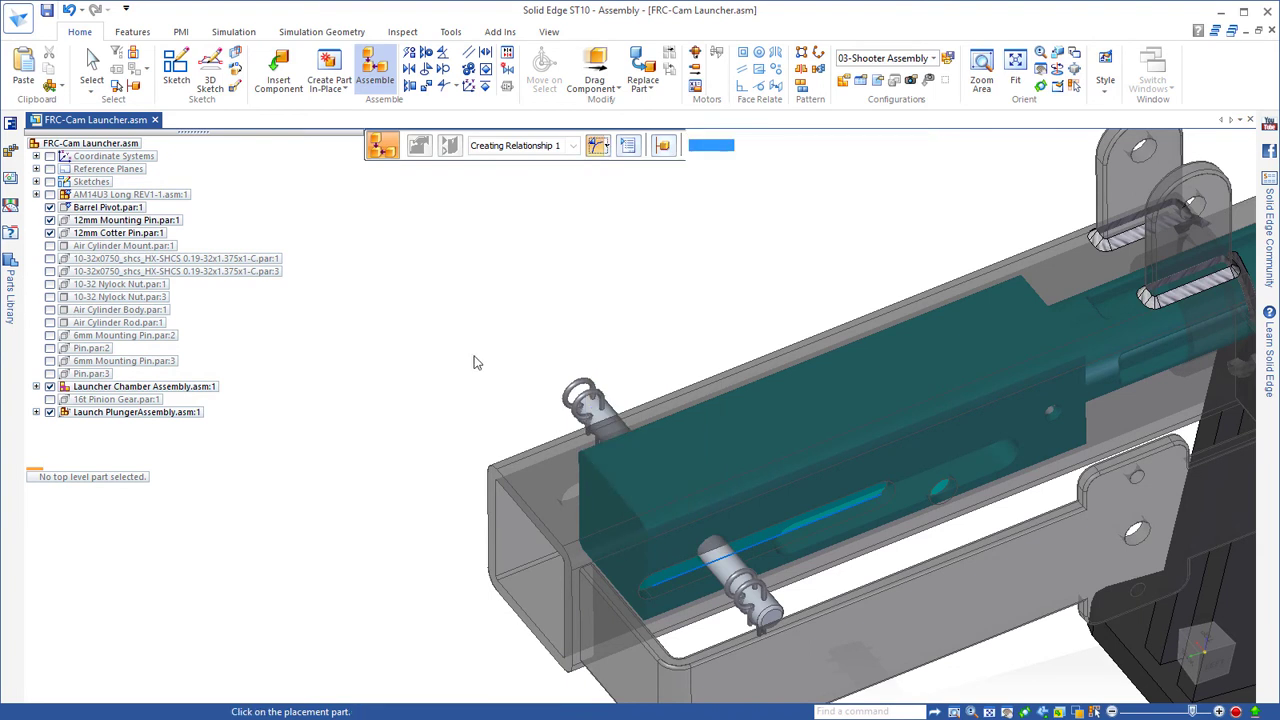
click(715, 572)
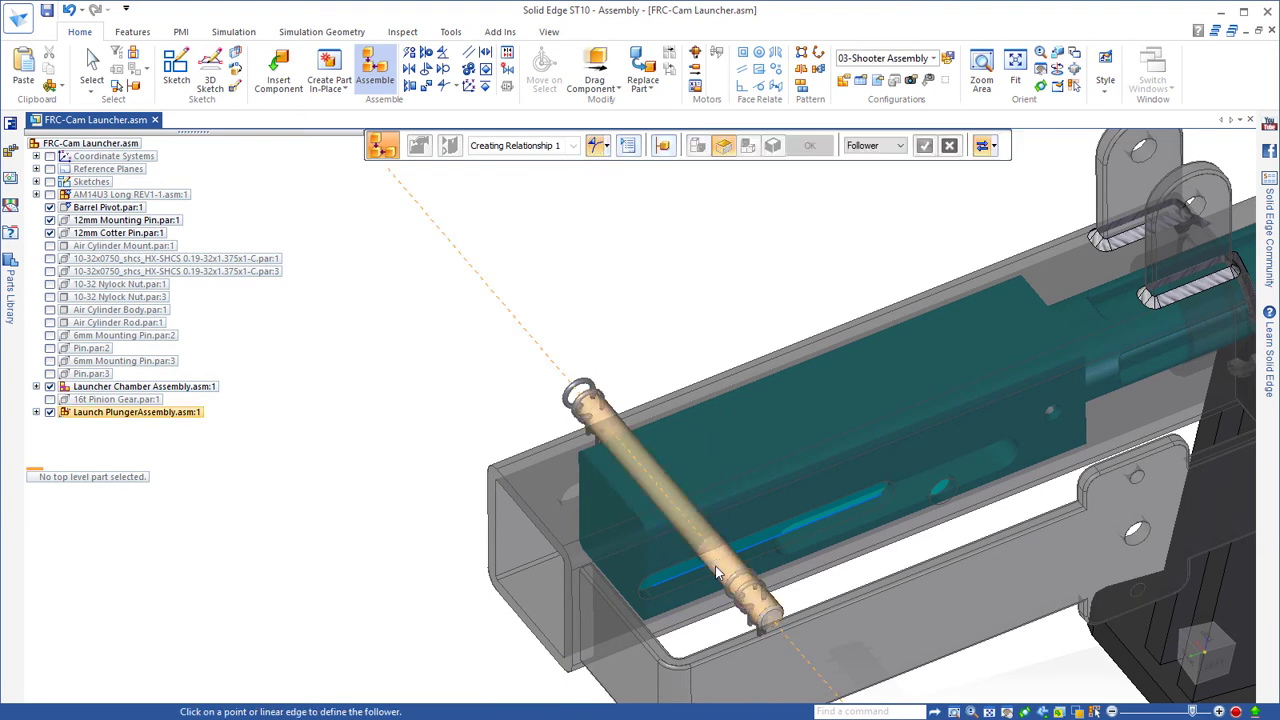
click(687, 569)
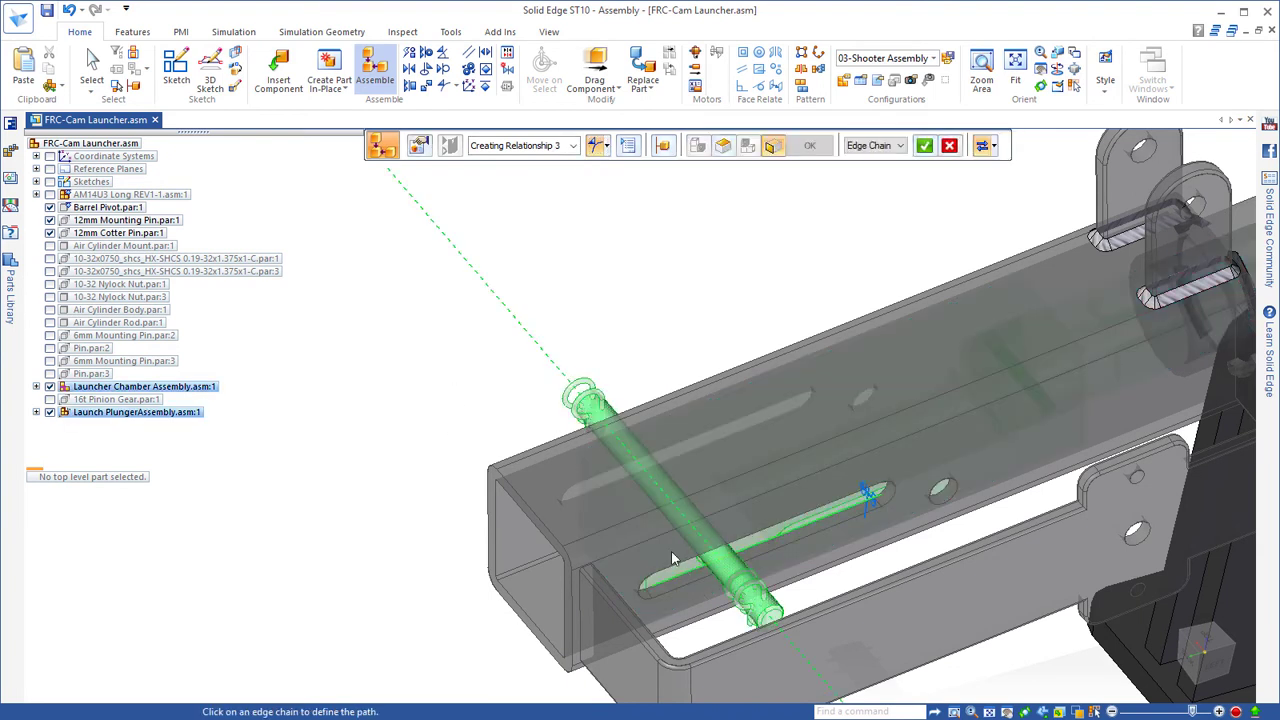
right_click(507, 415)
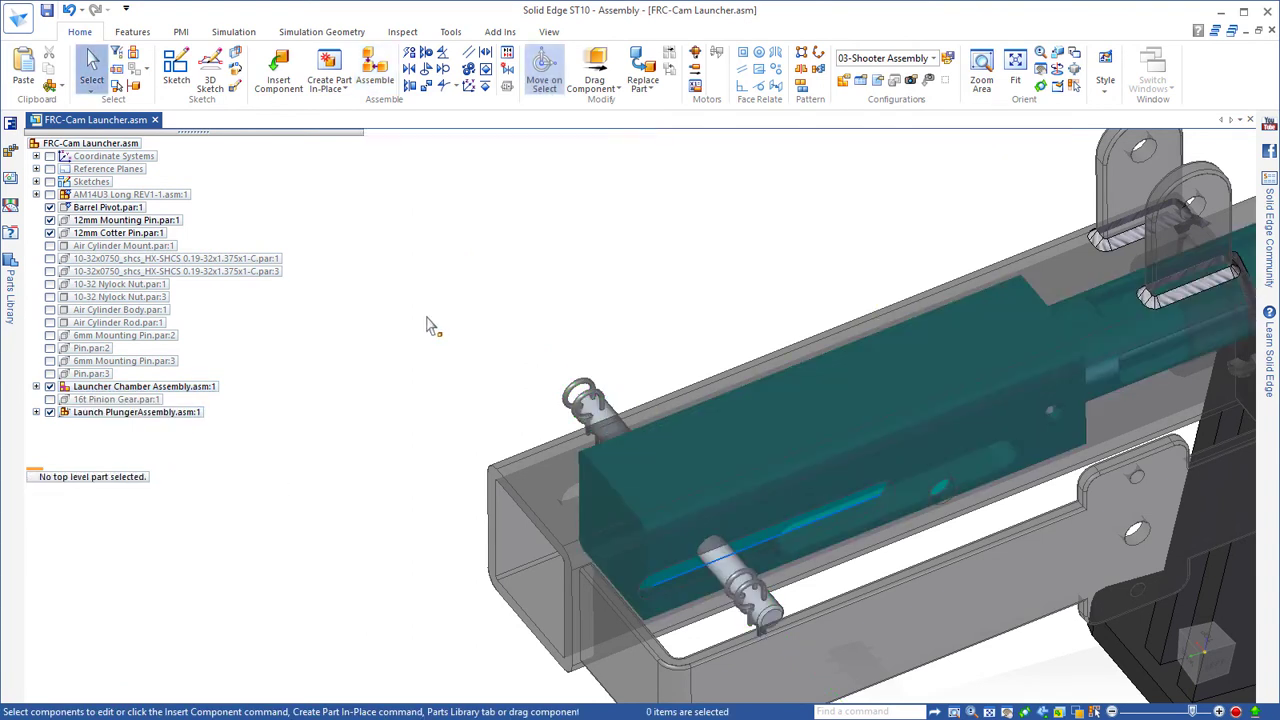
- Test the plunger's travel along the chamber slot with Drag Component
scroll(580, 197, down, 4)
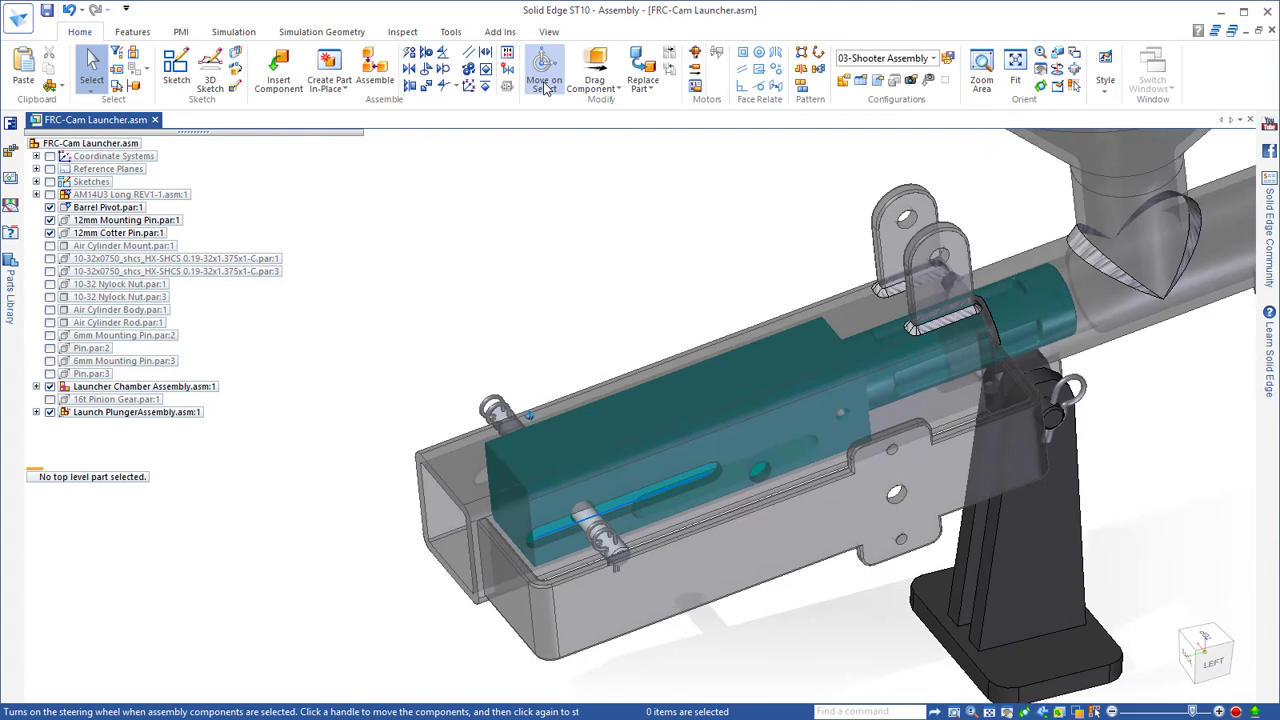
click(594, 75)
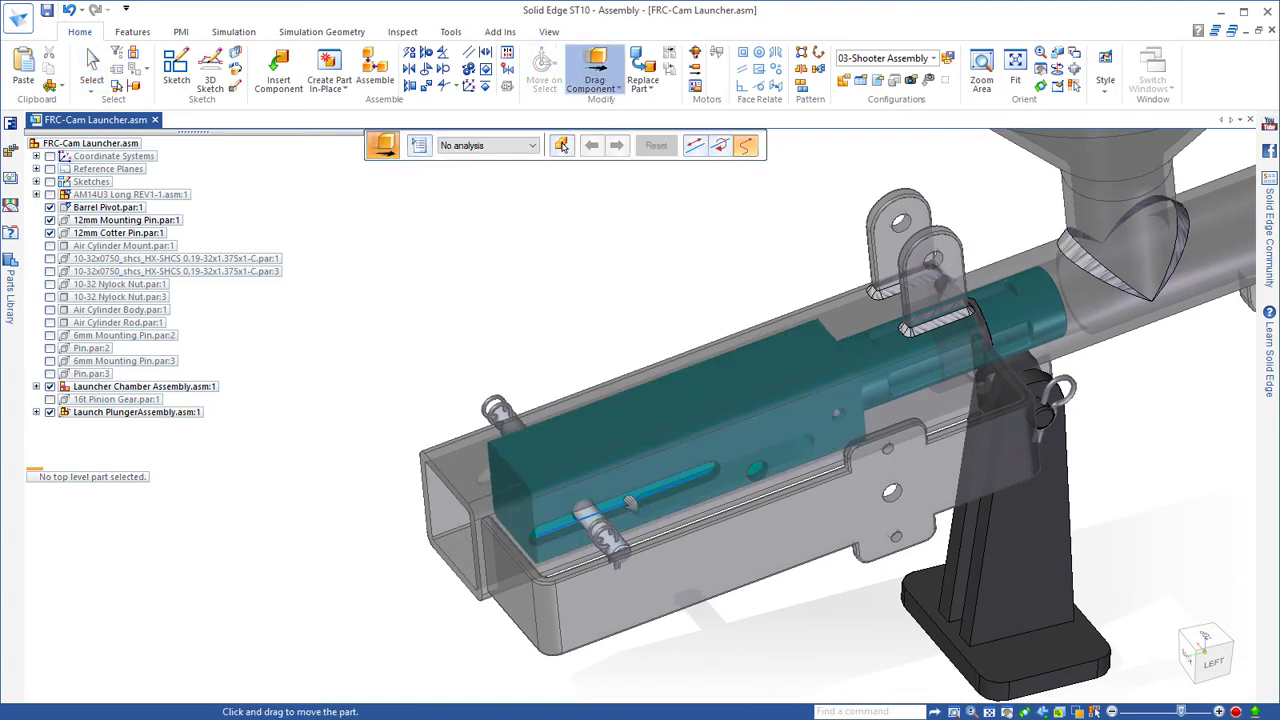
drag(631, 502, 1088, 304)
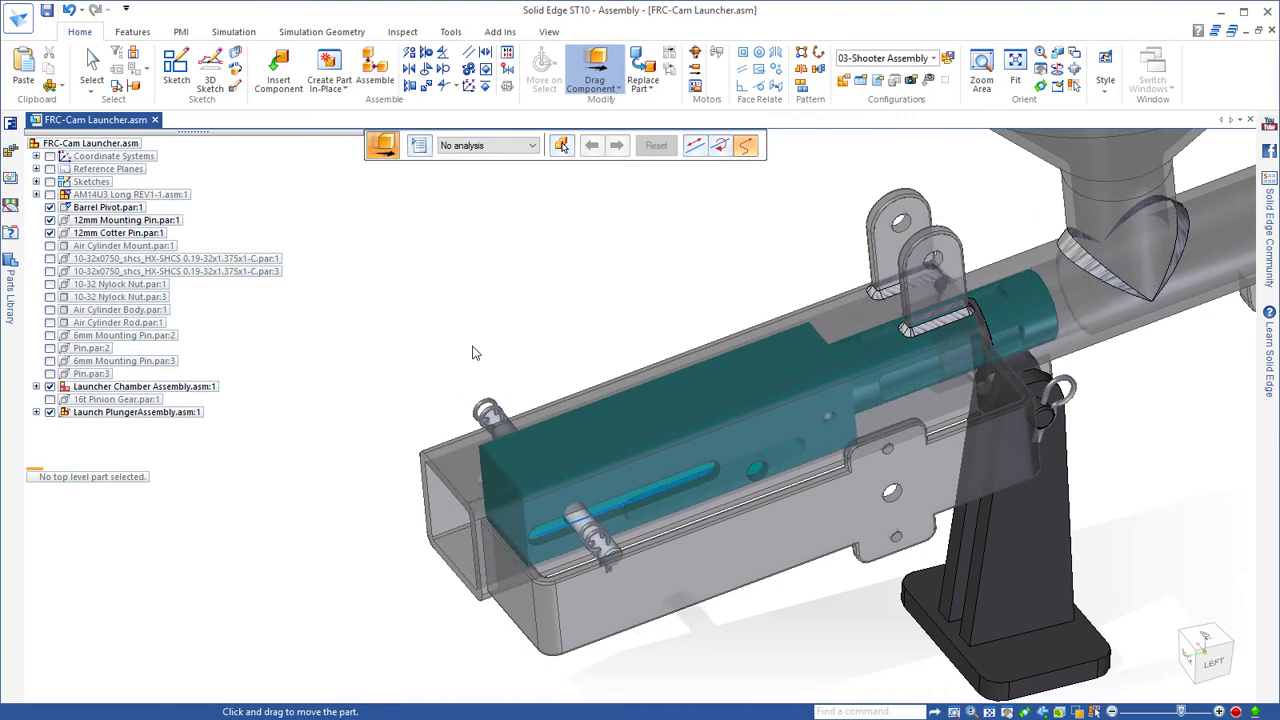
key(Escape)
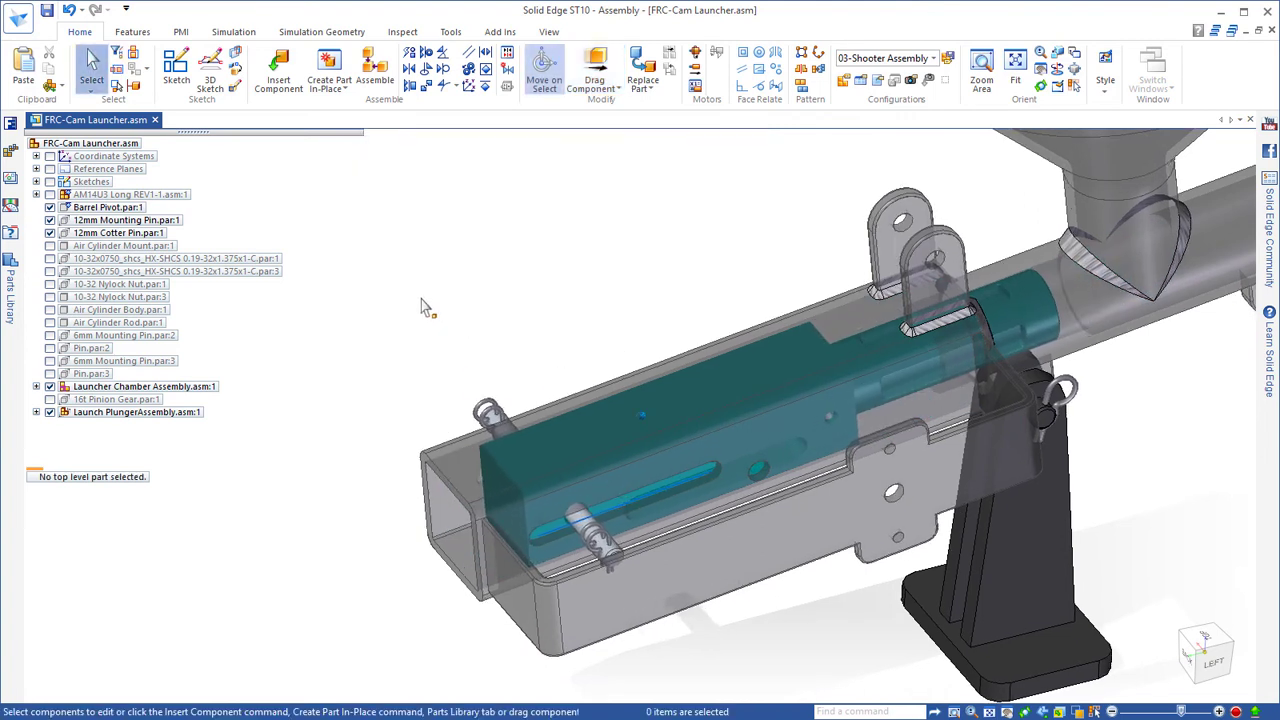
- Place the Launch Pins Assembly from the parts library and align its pin axially with the holes in the chamber's upper lugs
middle_drag(421, 299, 339, 315)
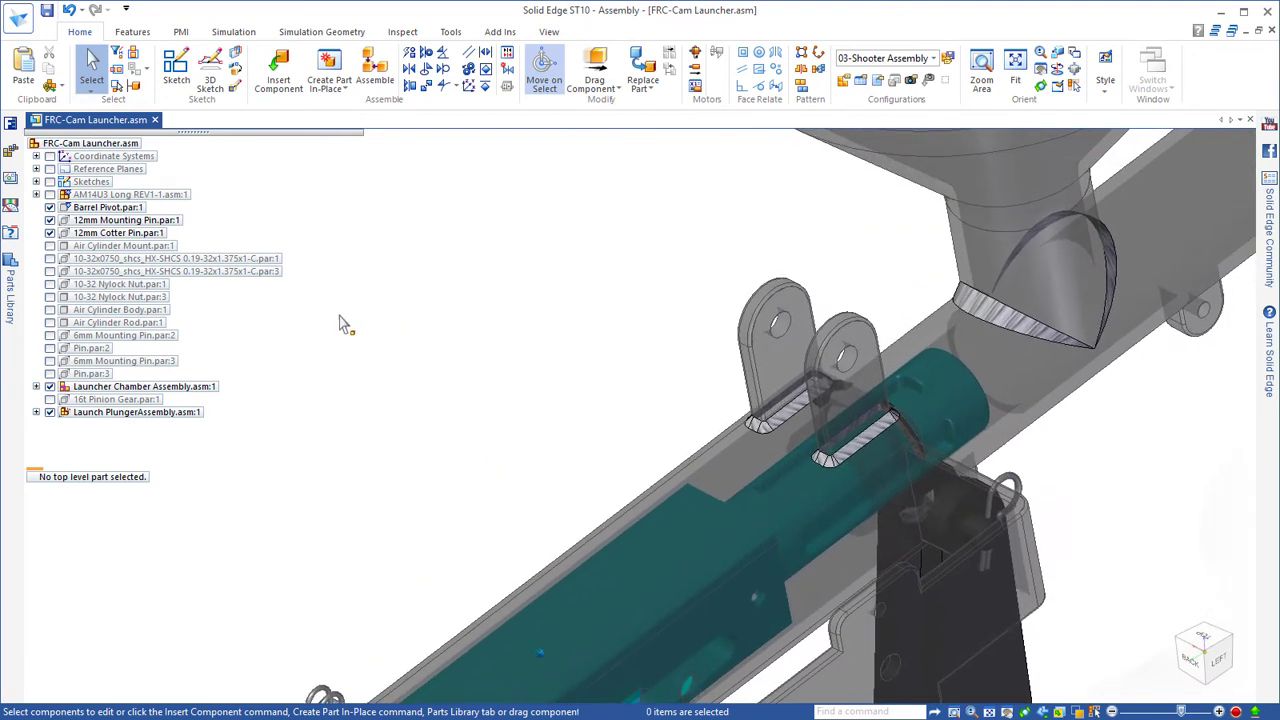
click(10, 278)
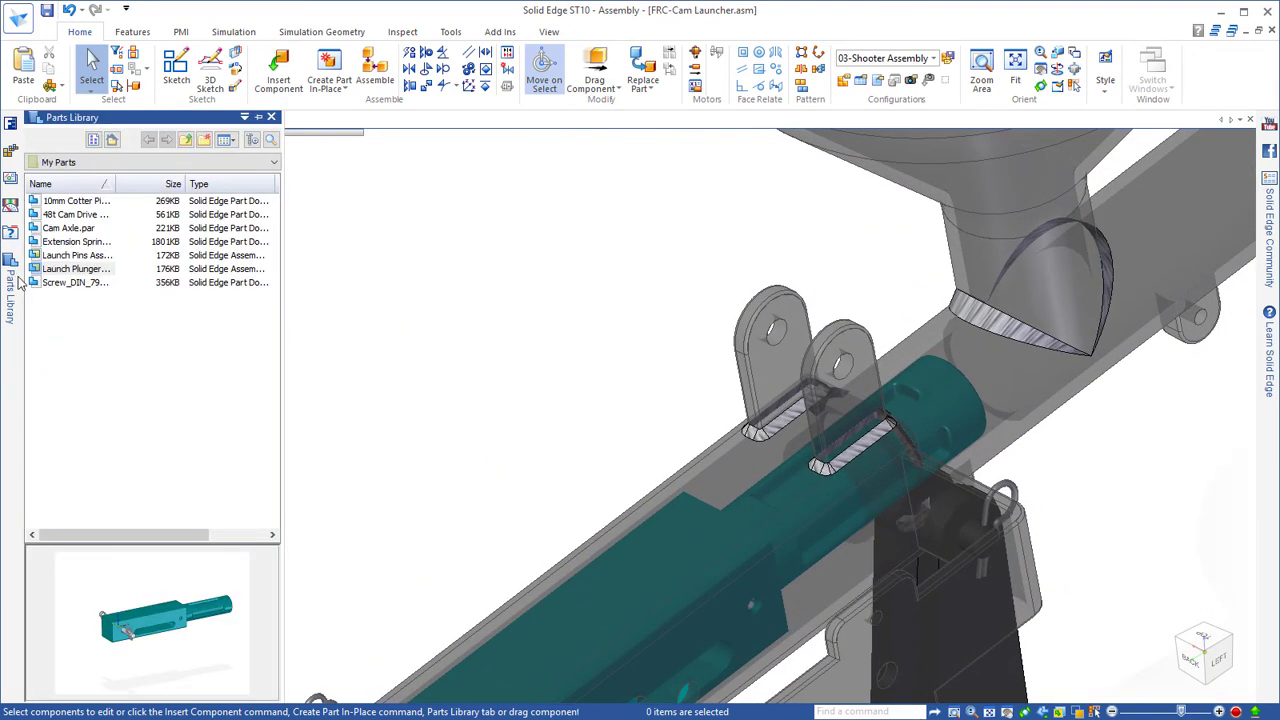
click(72, 256)
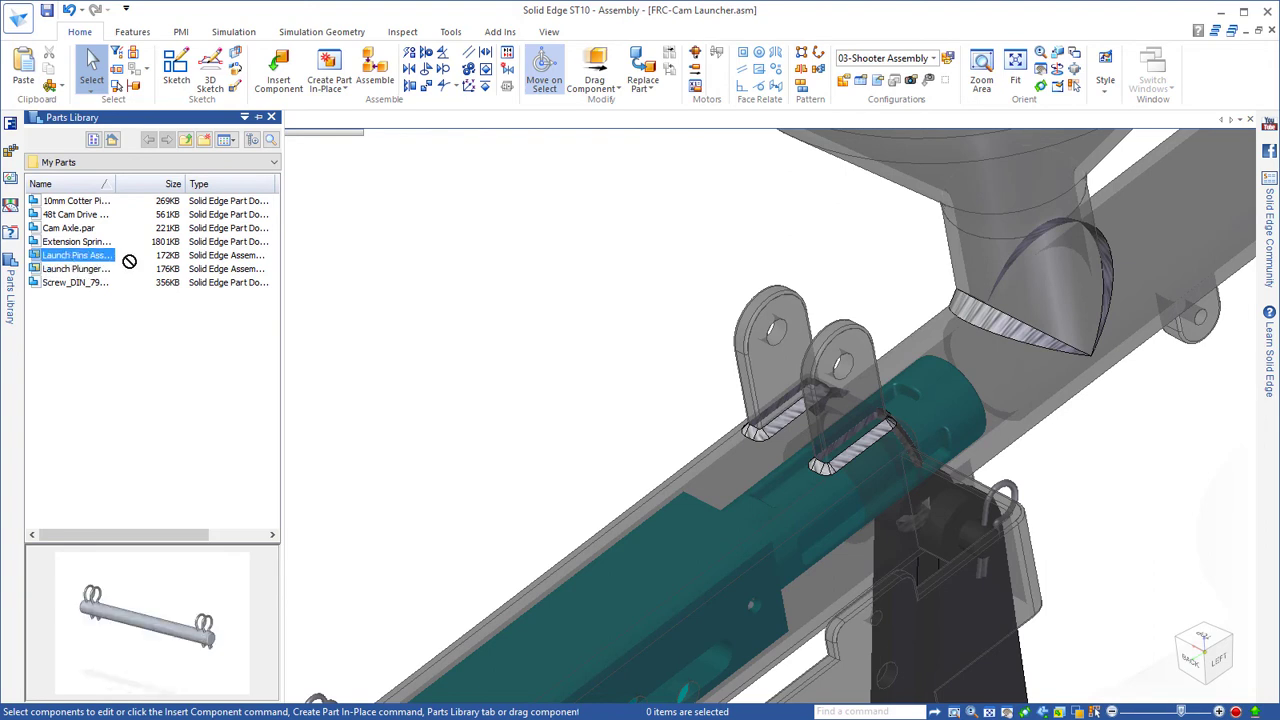
drag(129, 261, 503, 374)
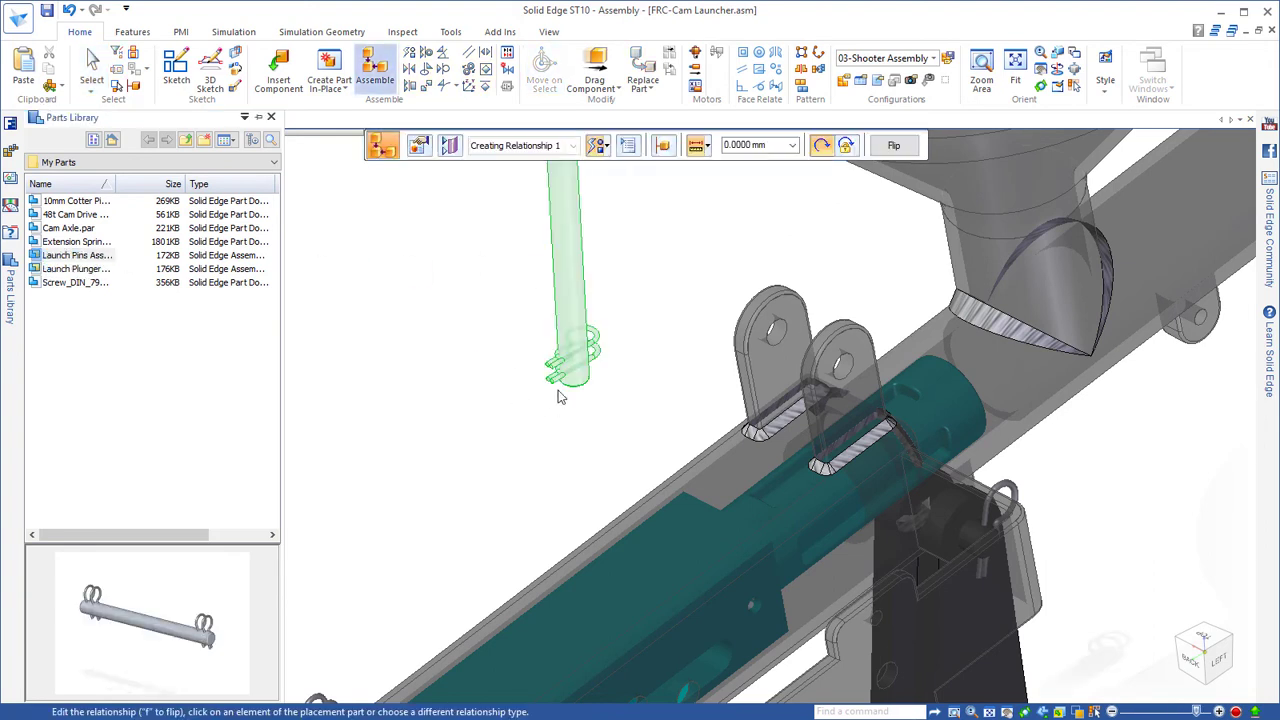
click(570, 294)
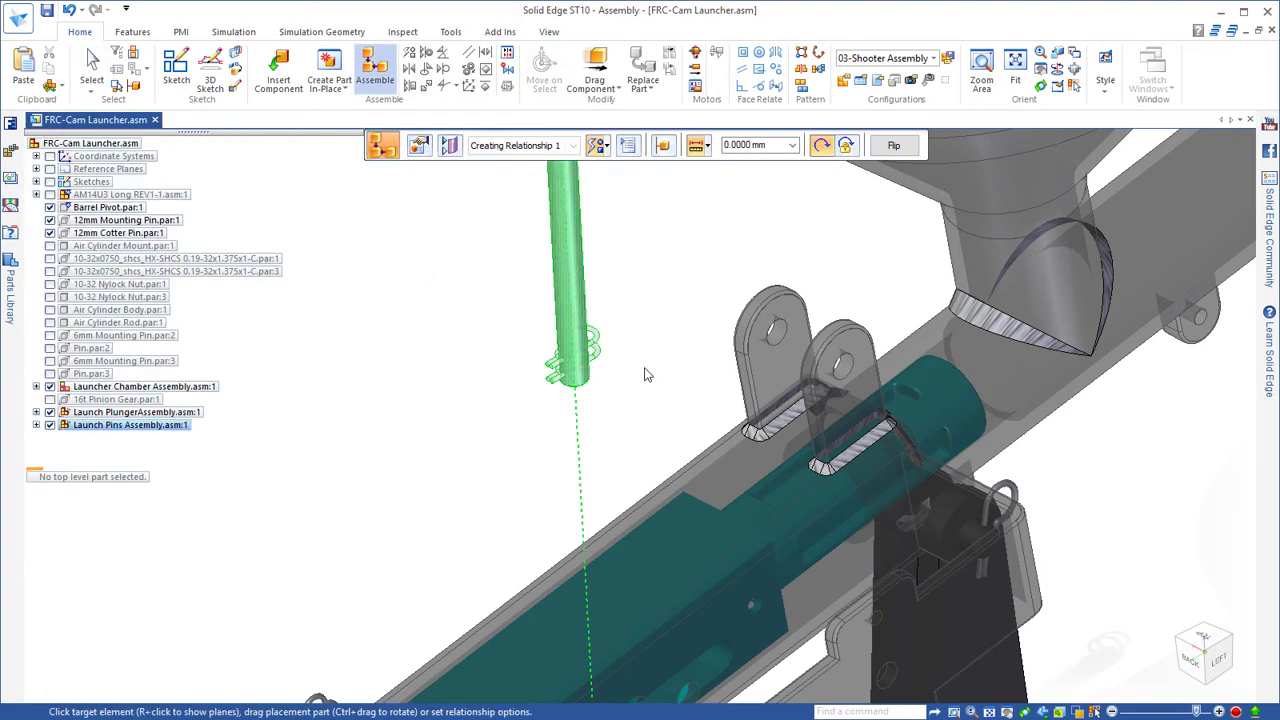
click(848, 372)
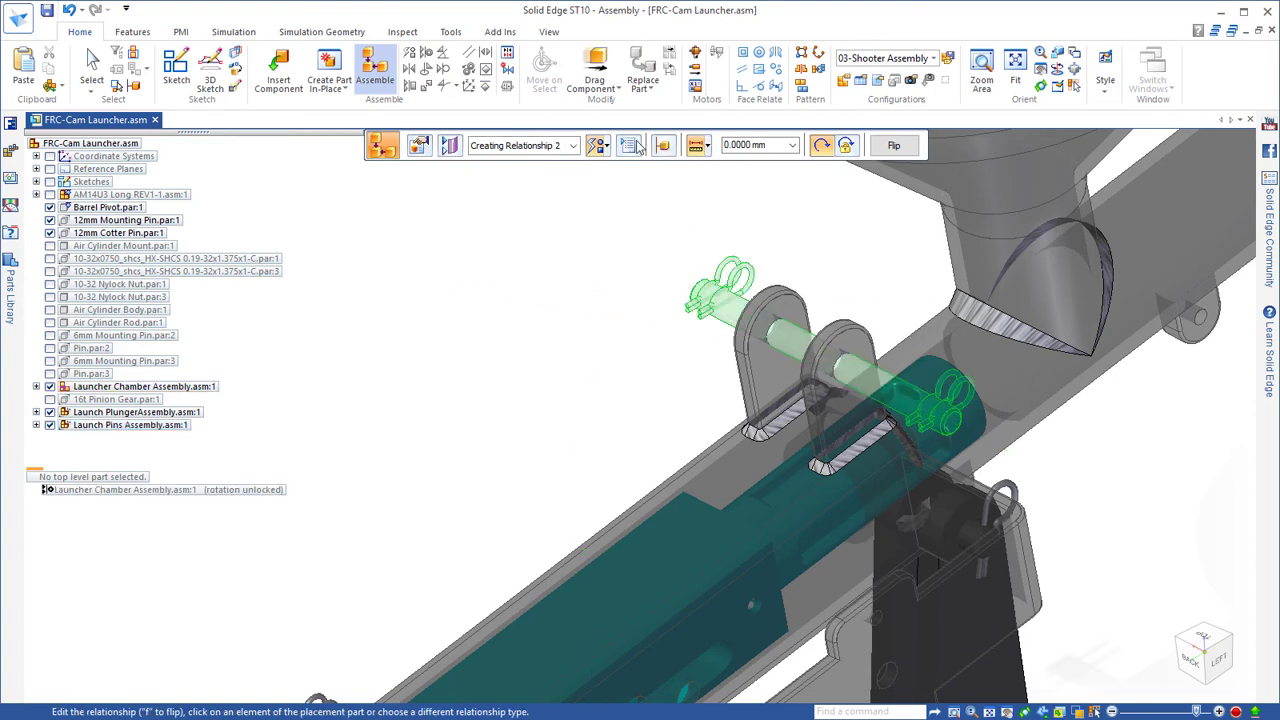
- Centre the Launch Pins Assembly between the chamber's two upper lugs with a double Center-Plane relationship using its end faces and the lug faces
click(600, 146)
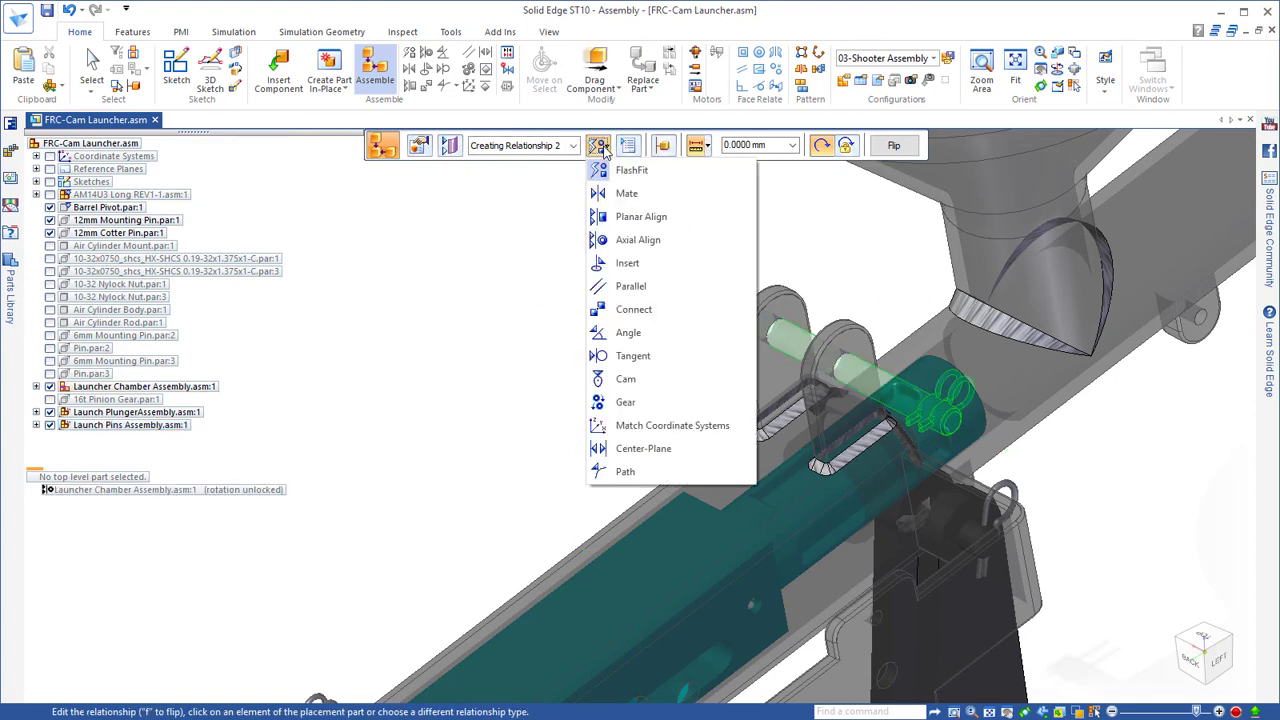
click(627, 455)
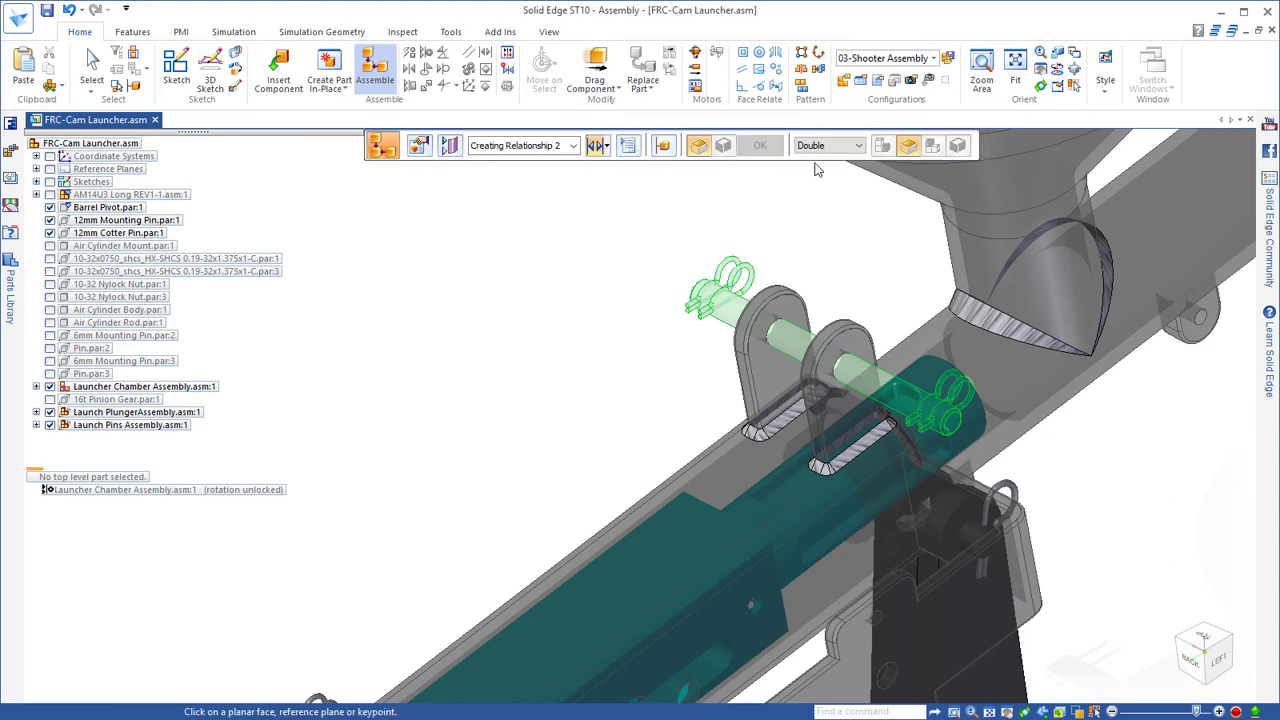
click(915, 400)
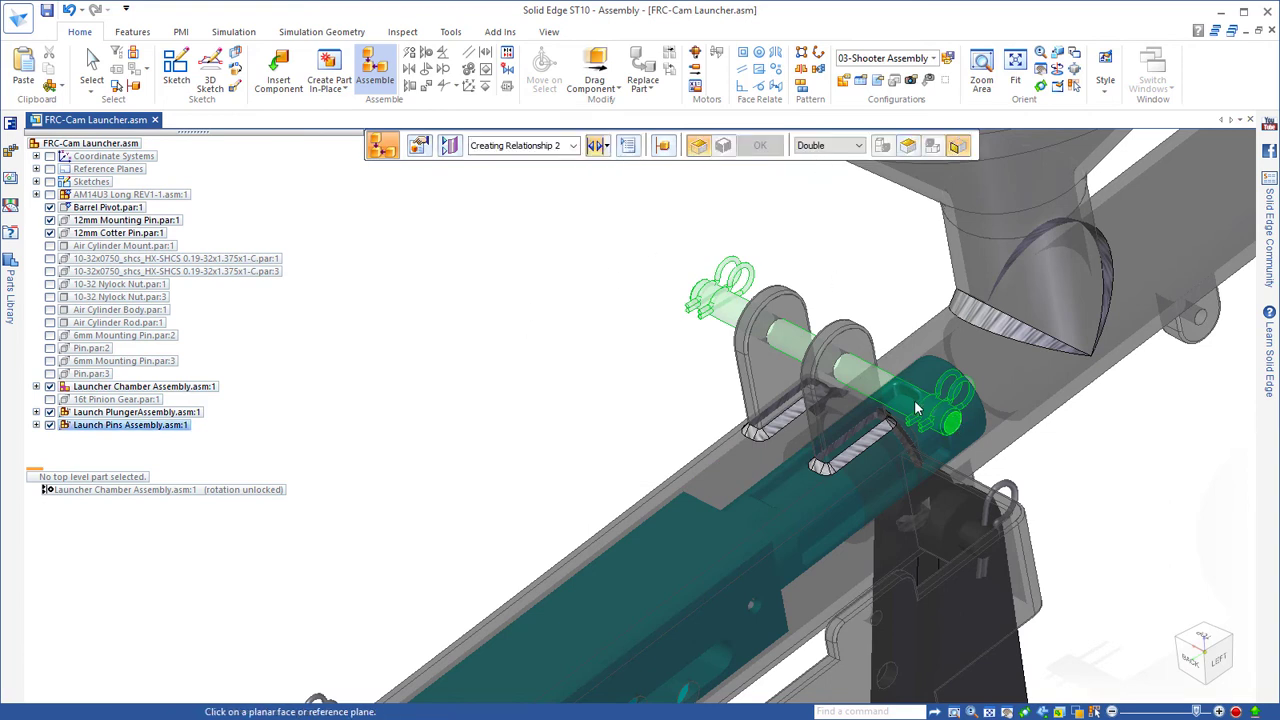
click(702, 292)
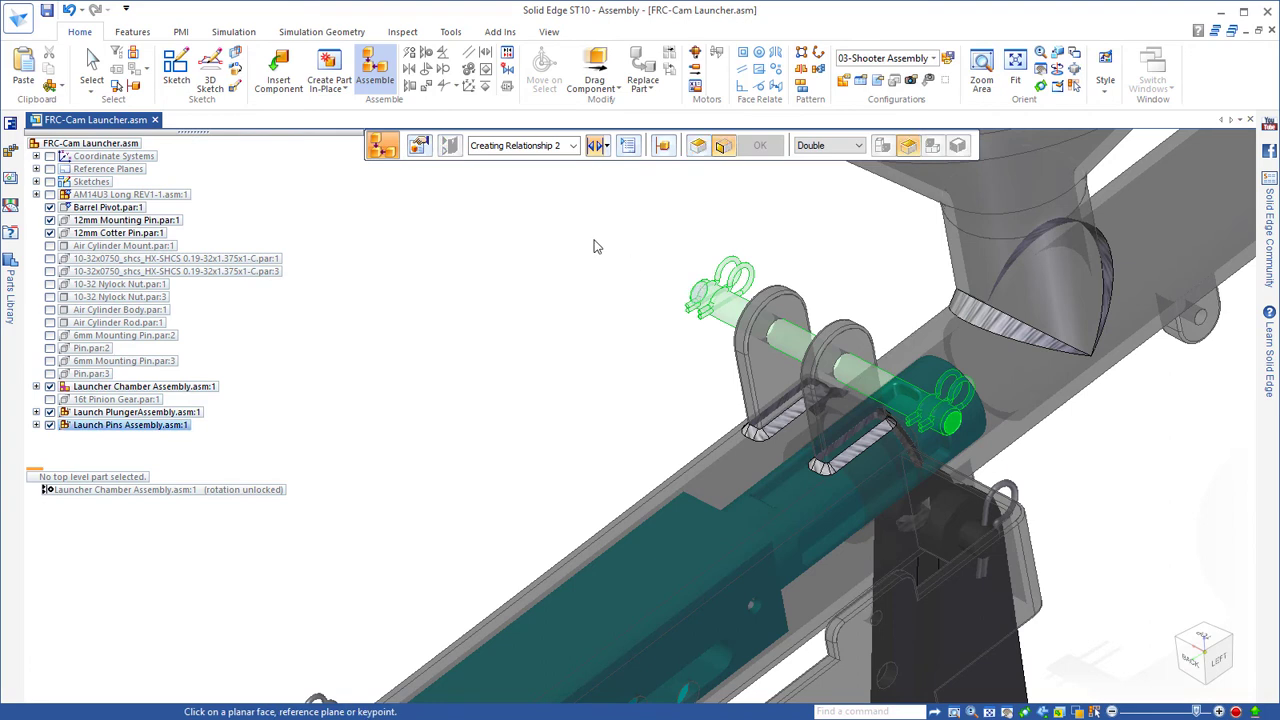
click(853, 346)
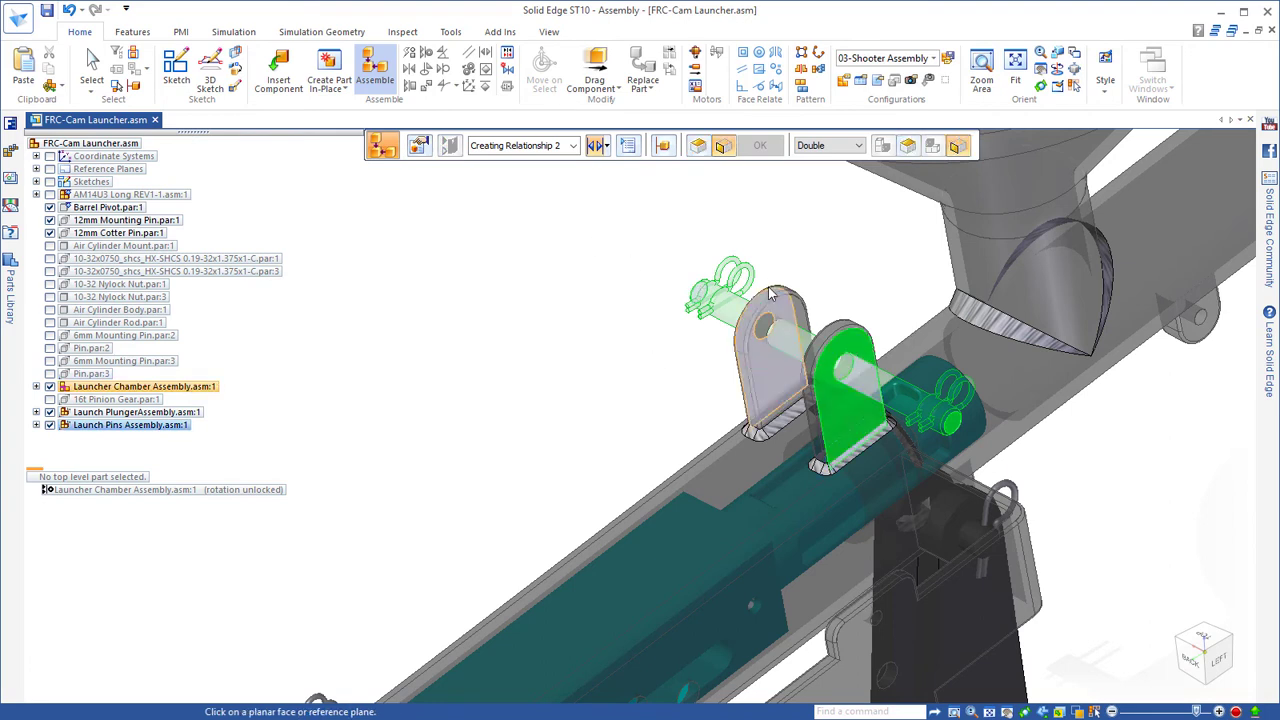
click(770, 293)
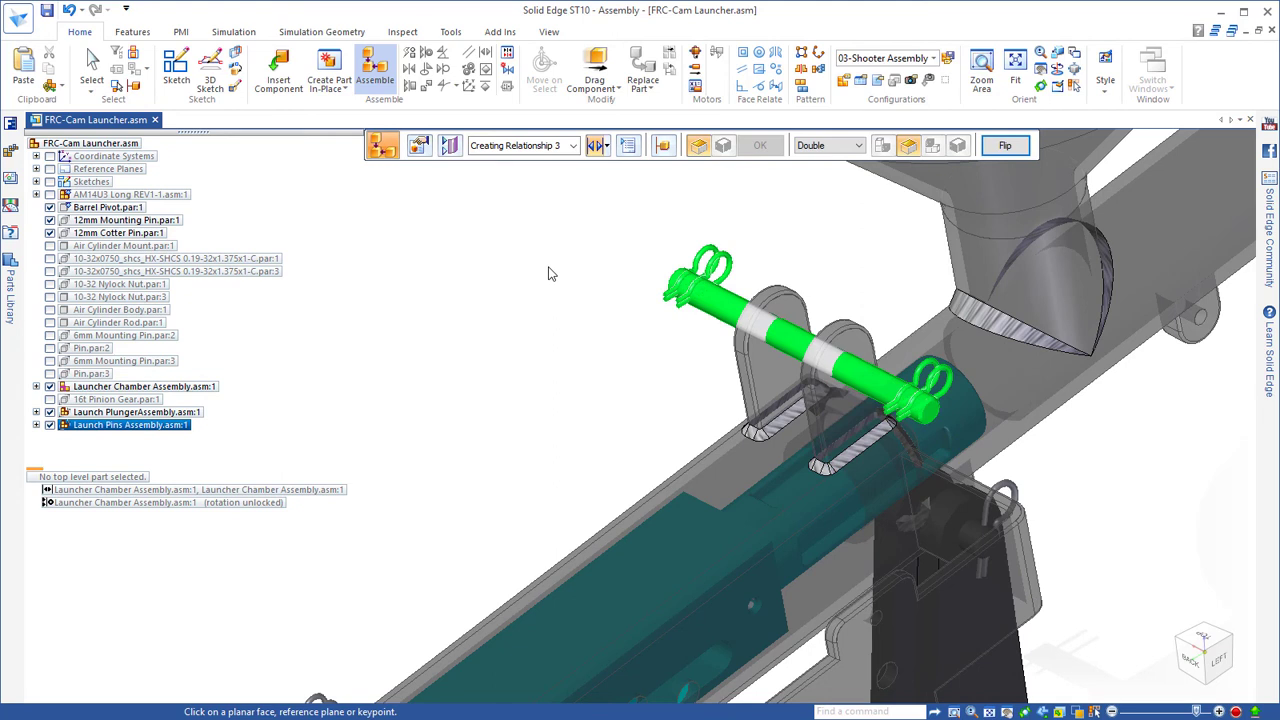
key(Escape)
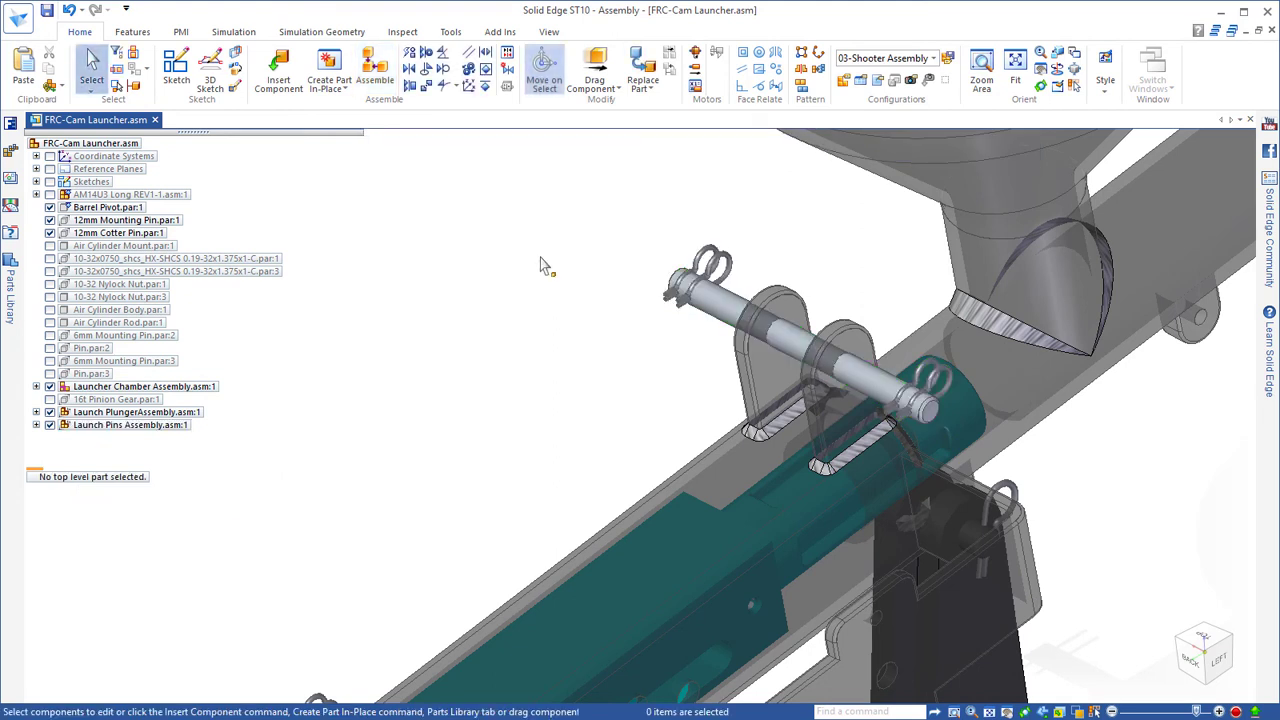
- Rotate the Launch Pins Assembly about its axis with Drag Component so its cotter pins stand nearly upright
click(593, 66)
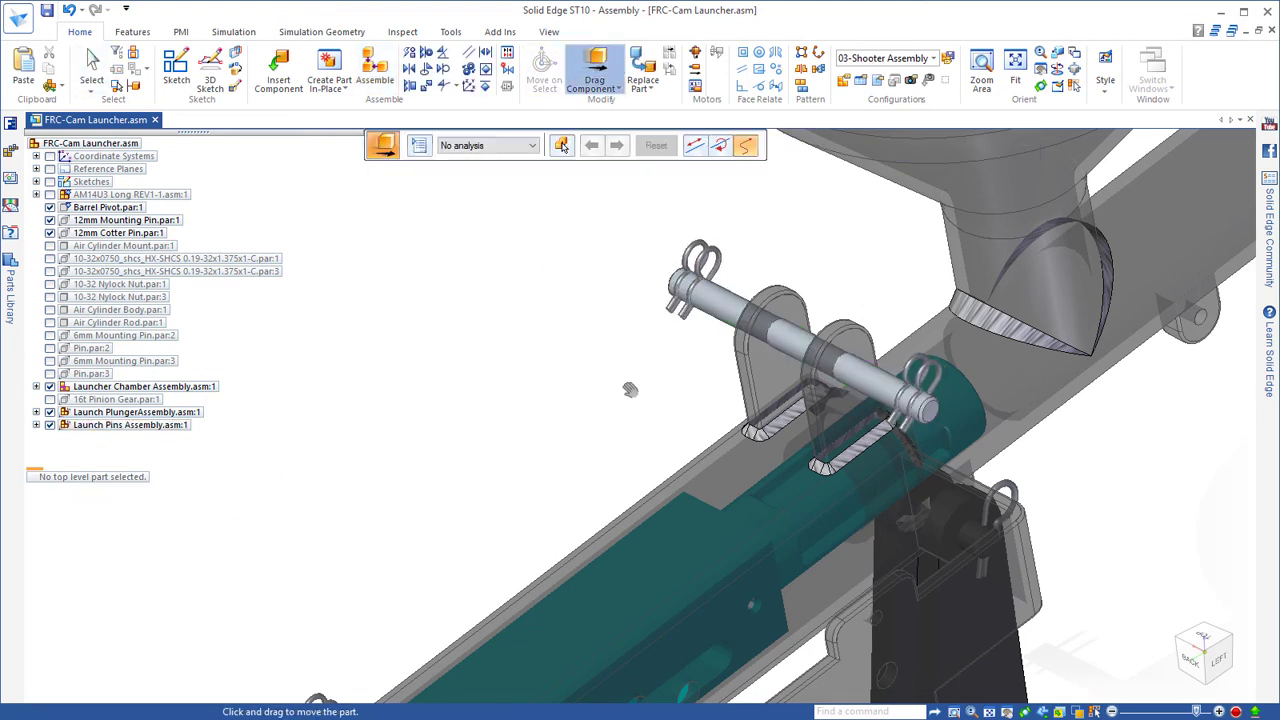
drag(630, 389, 628, 432)
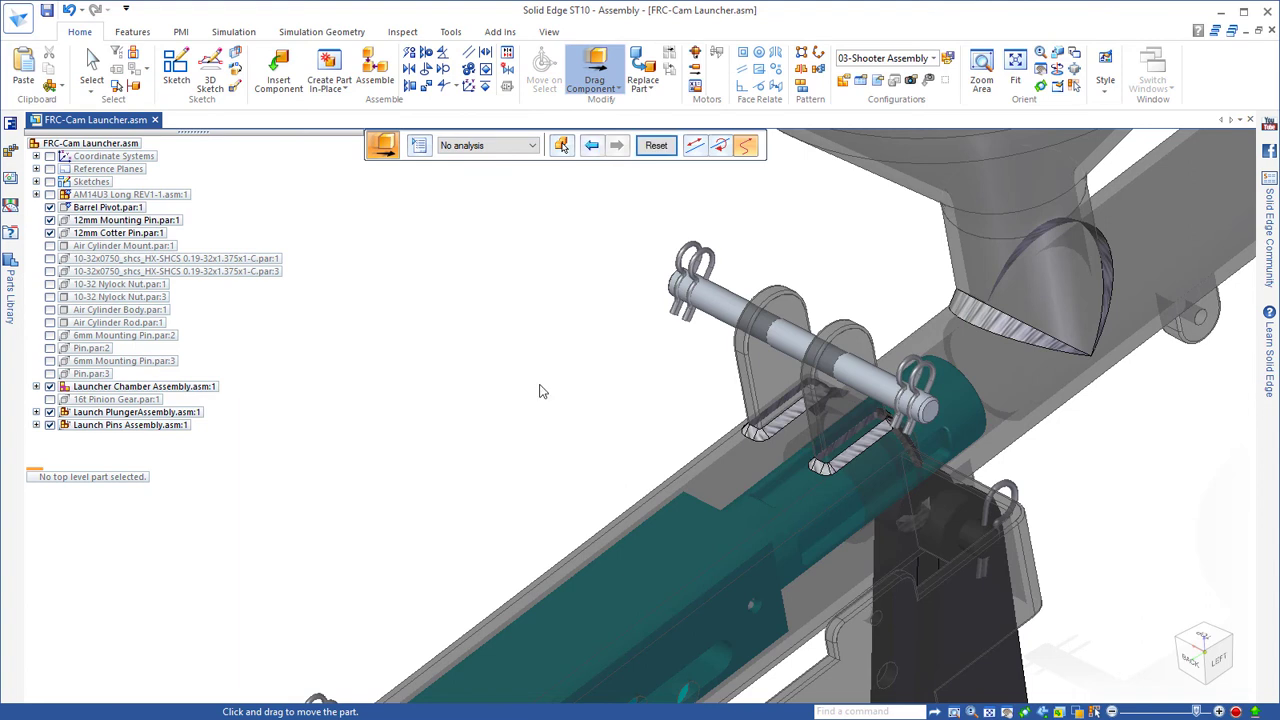
key(Escape)
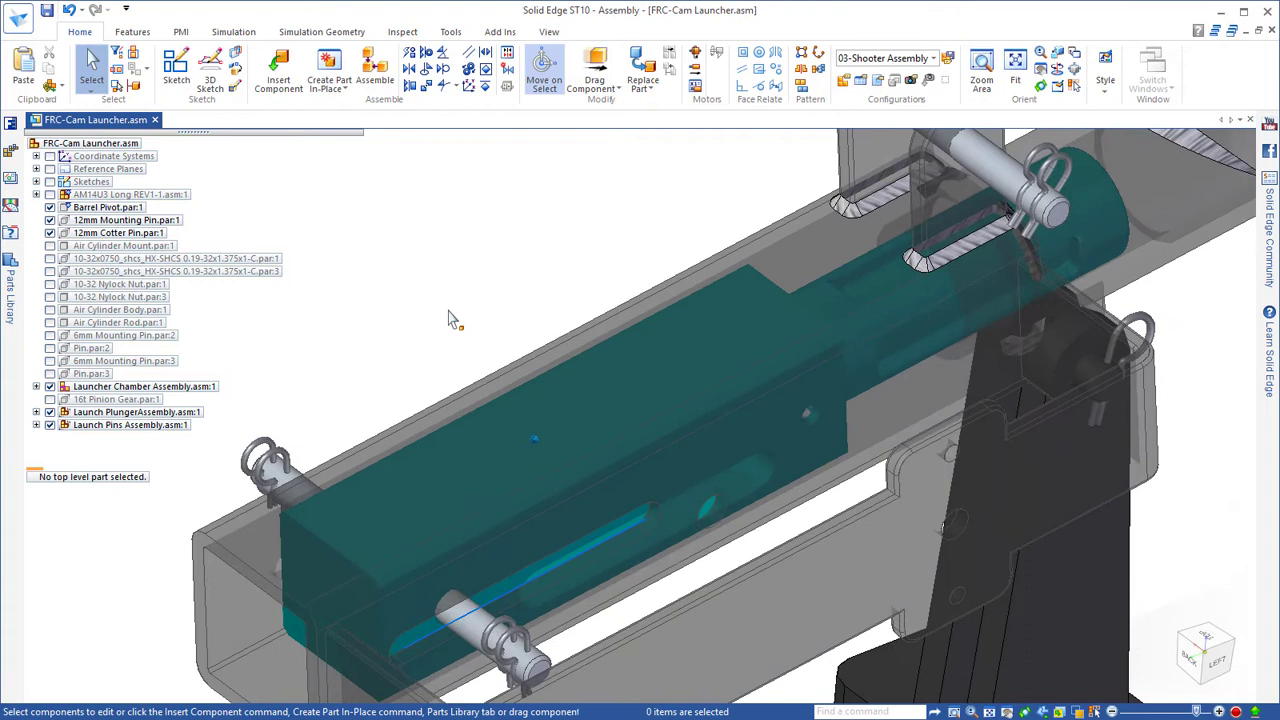
- Place the Extension Spring from the parts library into the assembly as an adjustable part
click(10, 272)
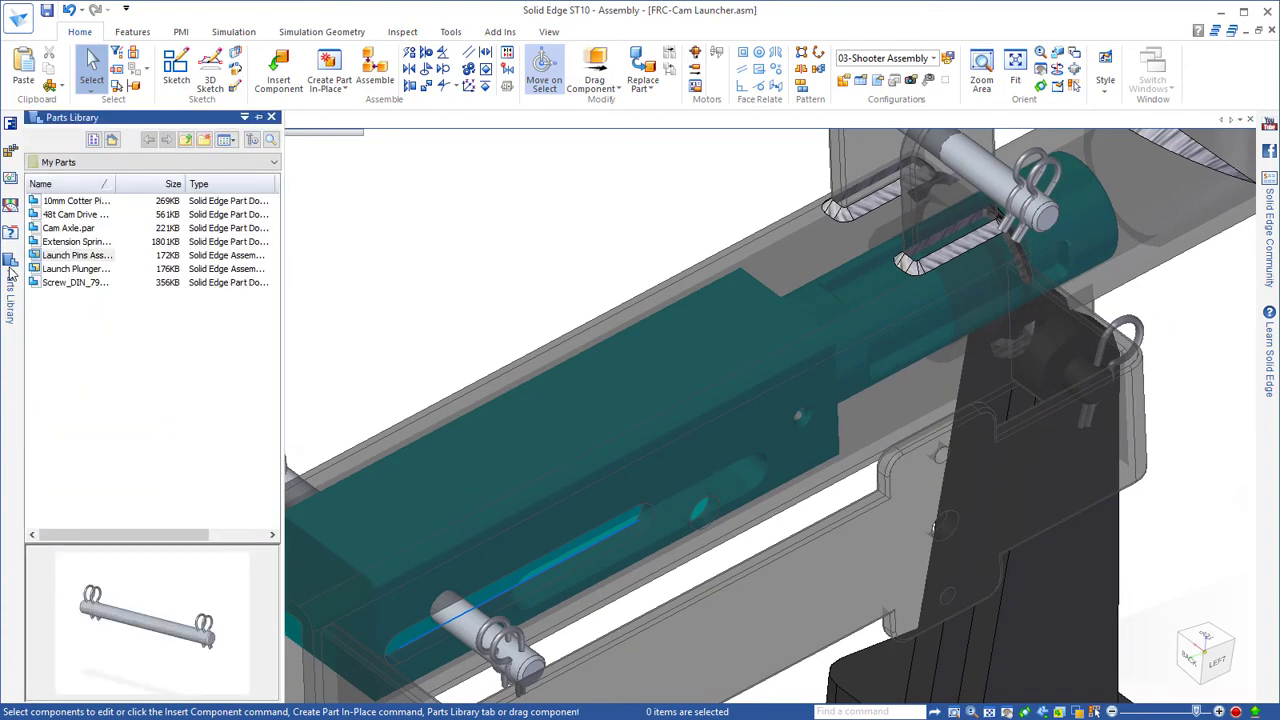
click(69, 242)
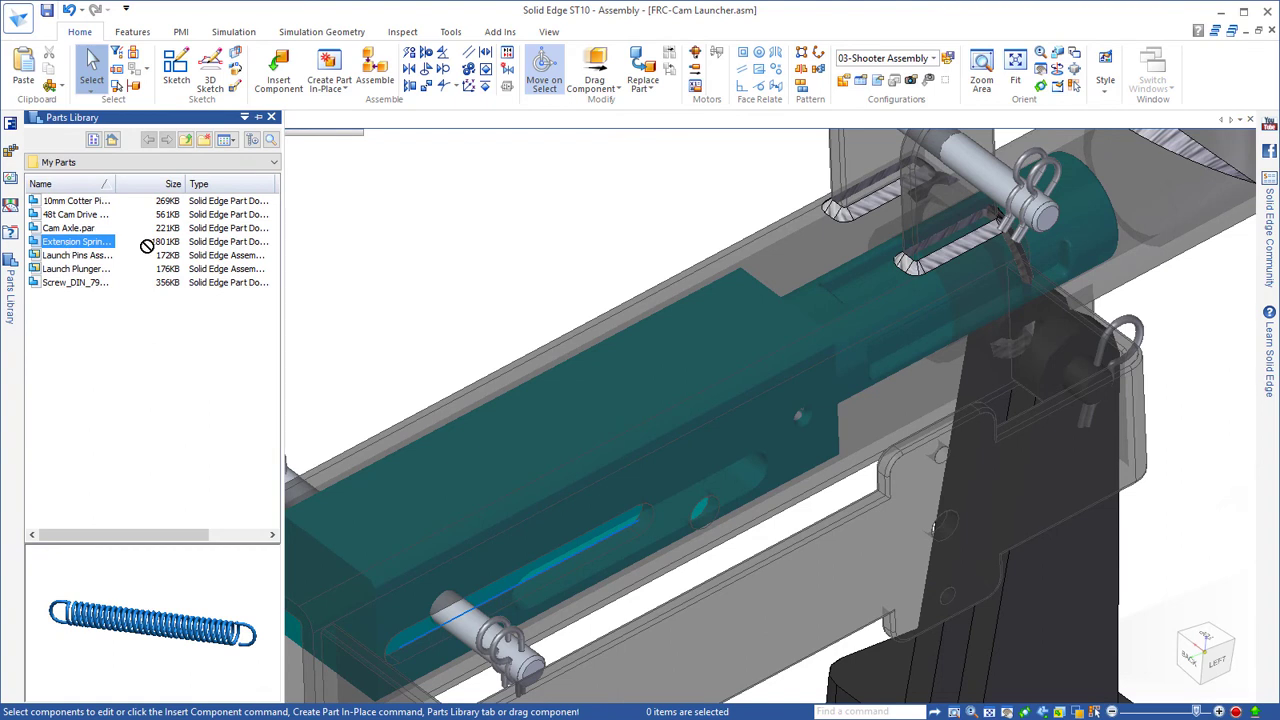
drag(147, 246, 532, 178)
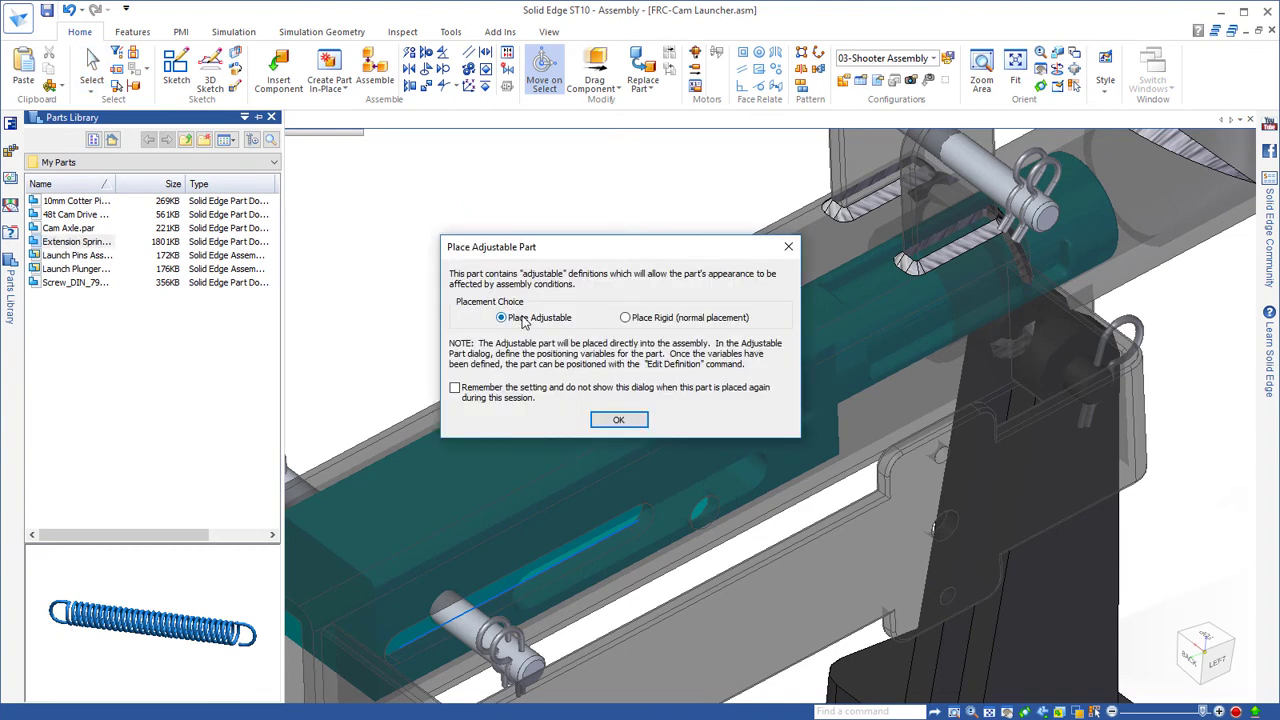
click(620, 420)
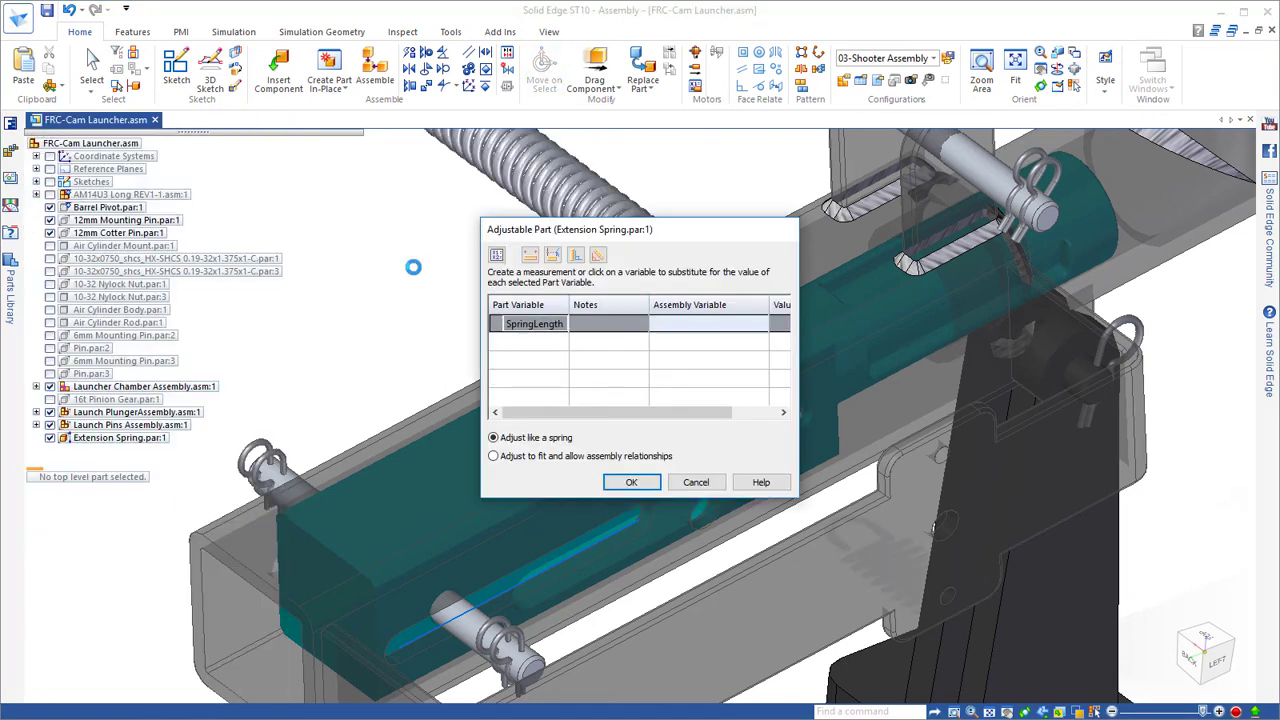
- Link the spring's SpringLength variable to a measured distance between the upper pin's end and the plunger cross pin's end, adjusting like a spring
click(530, 256)
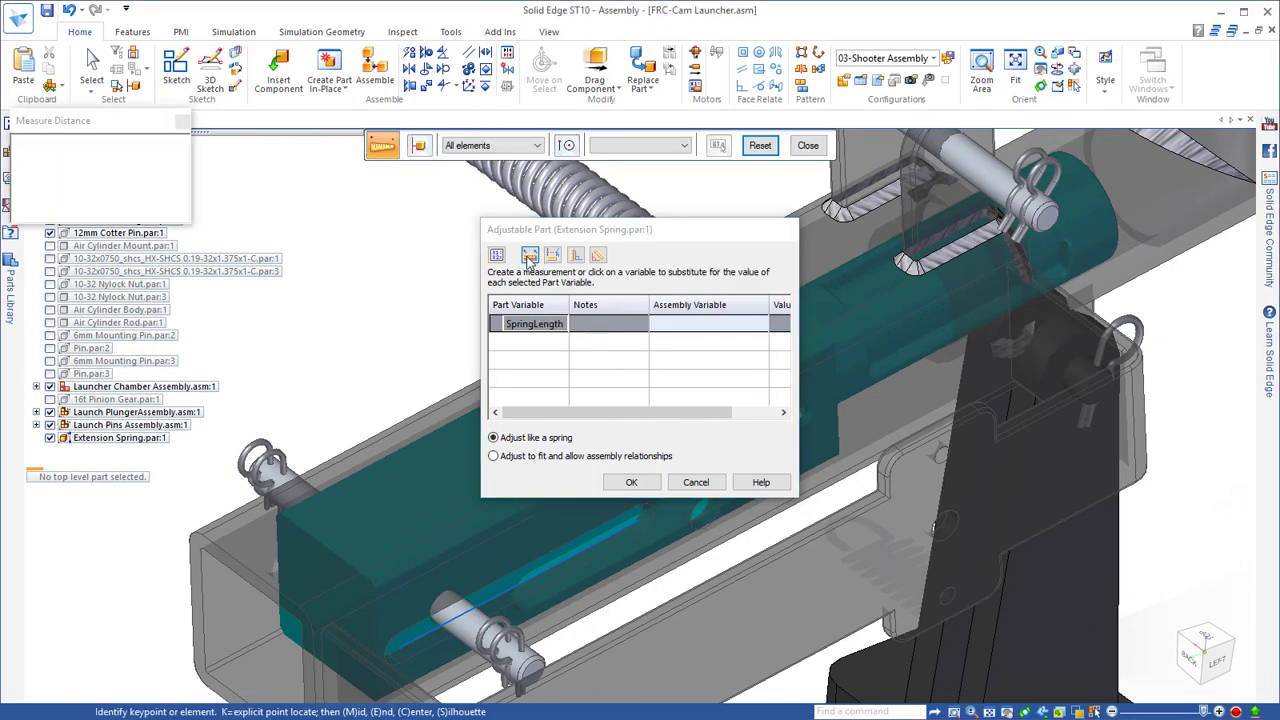
click(1045, 218)
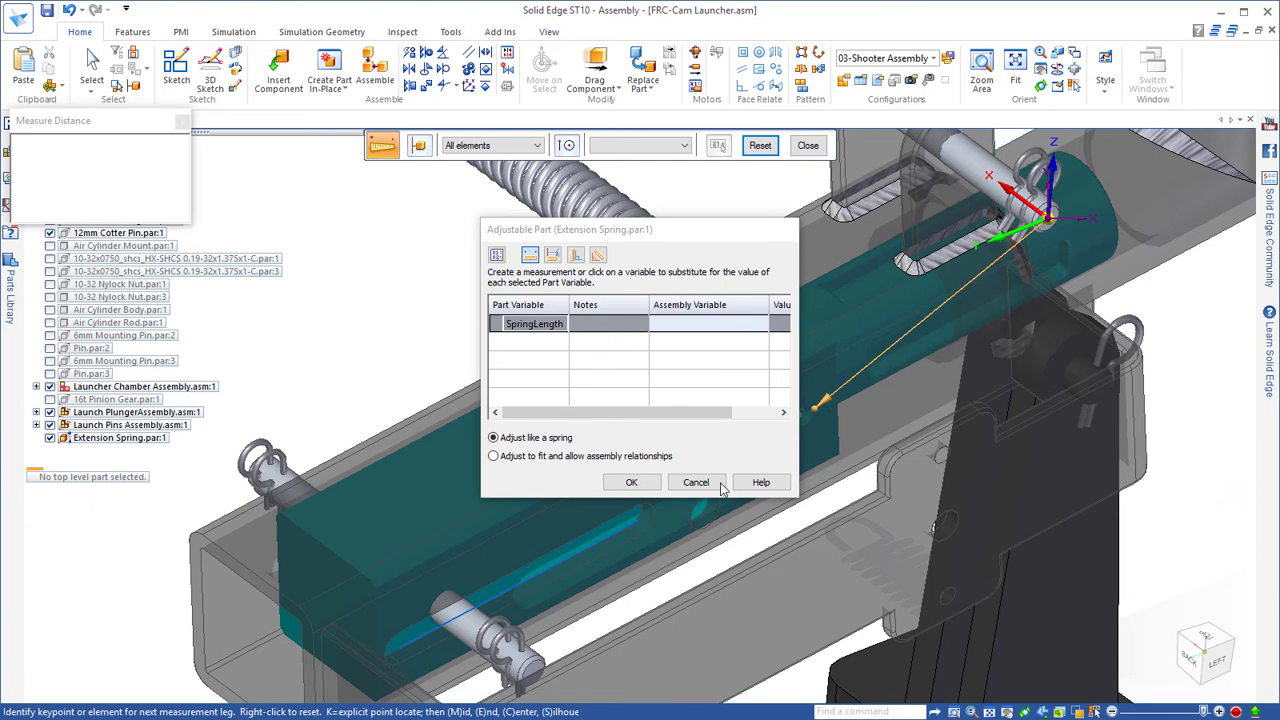
click(537, 660)
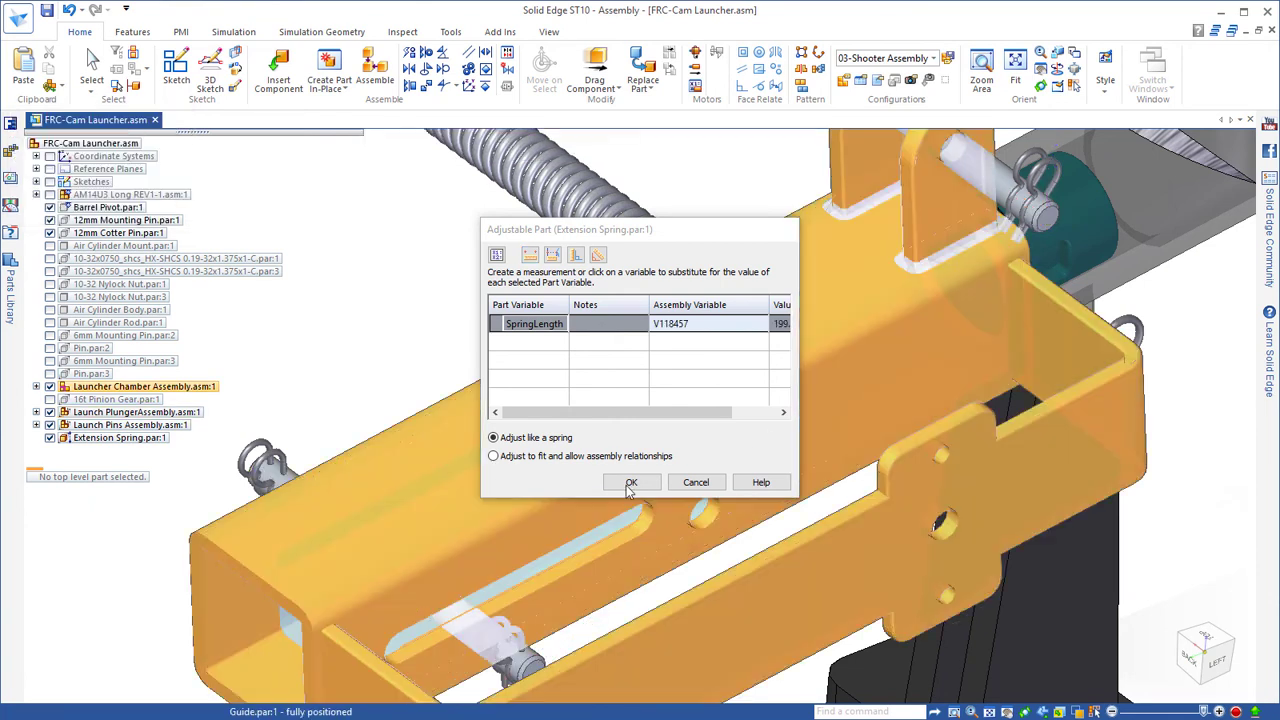
click(630, 484)
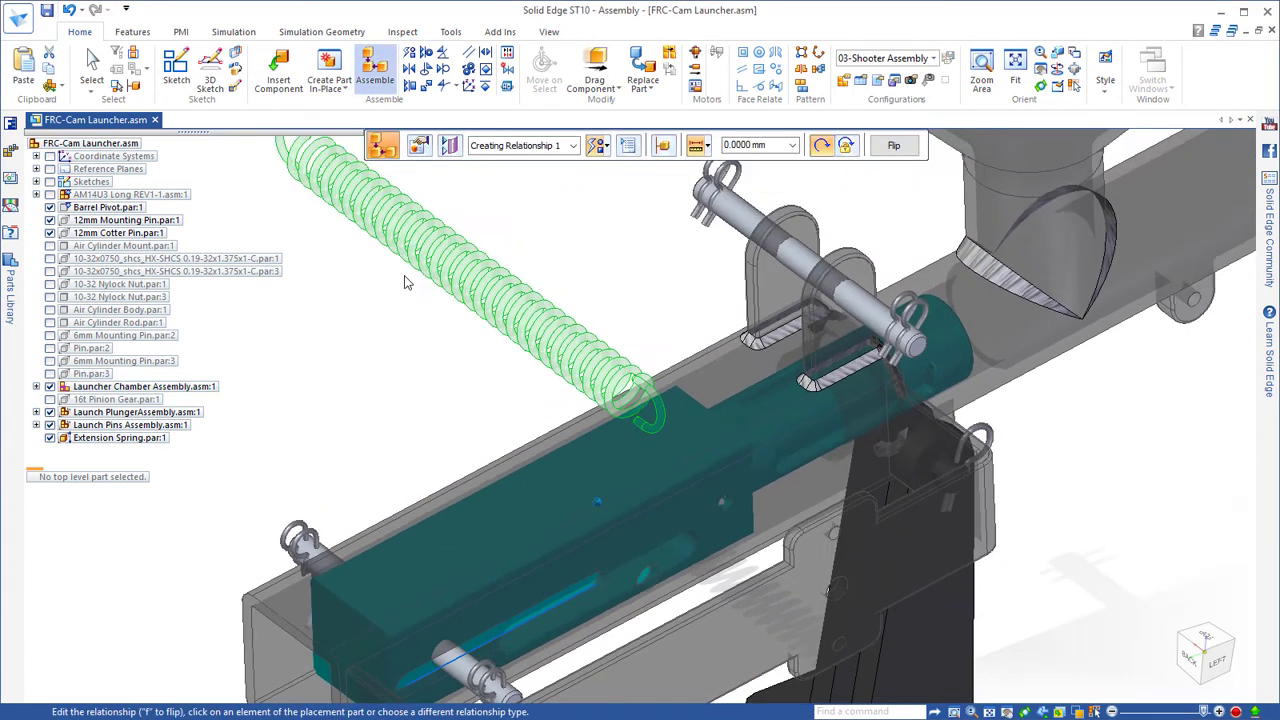
- Axially align the spring's two end hooks with the upper launch pin and the plunger's cross pin, leaving rotation unlocked
click(605, 147)
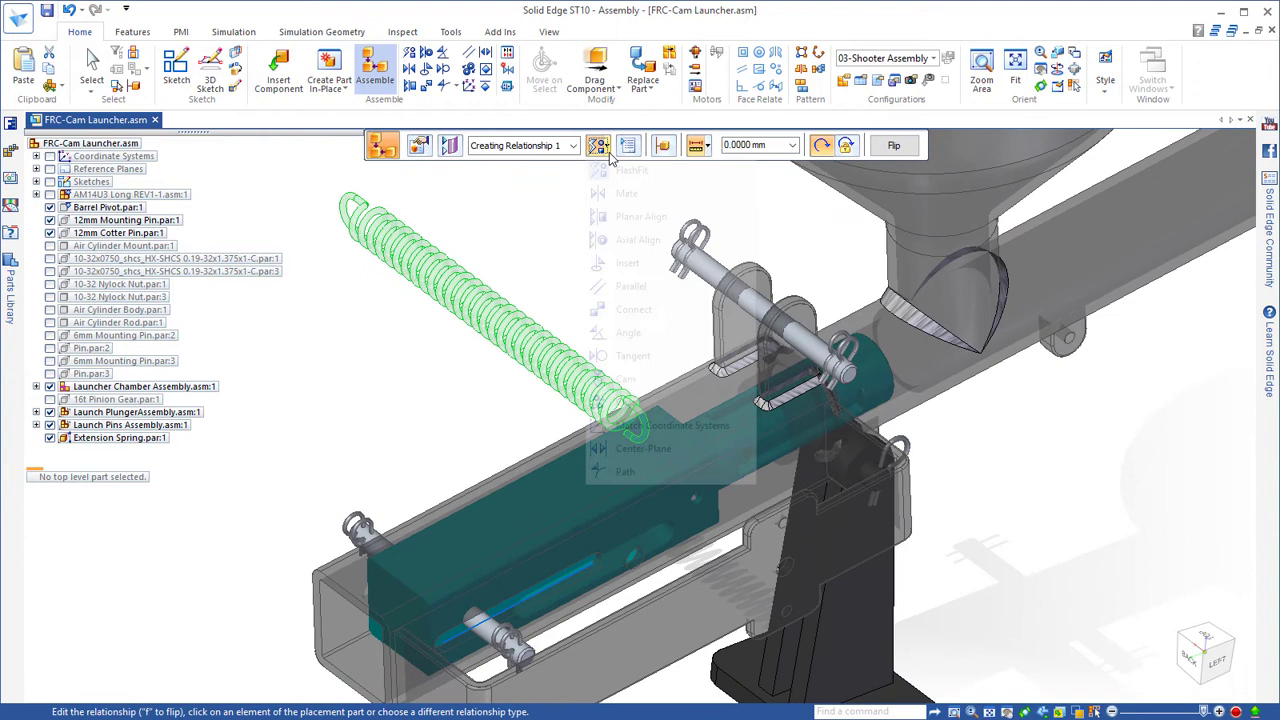
click(620, 248)
click(645, 440)
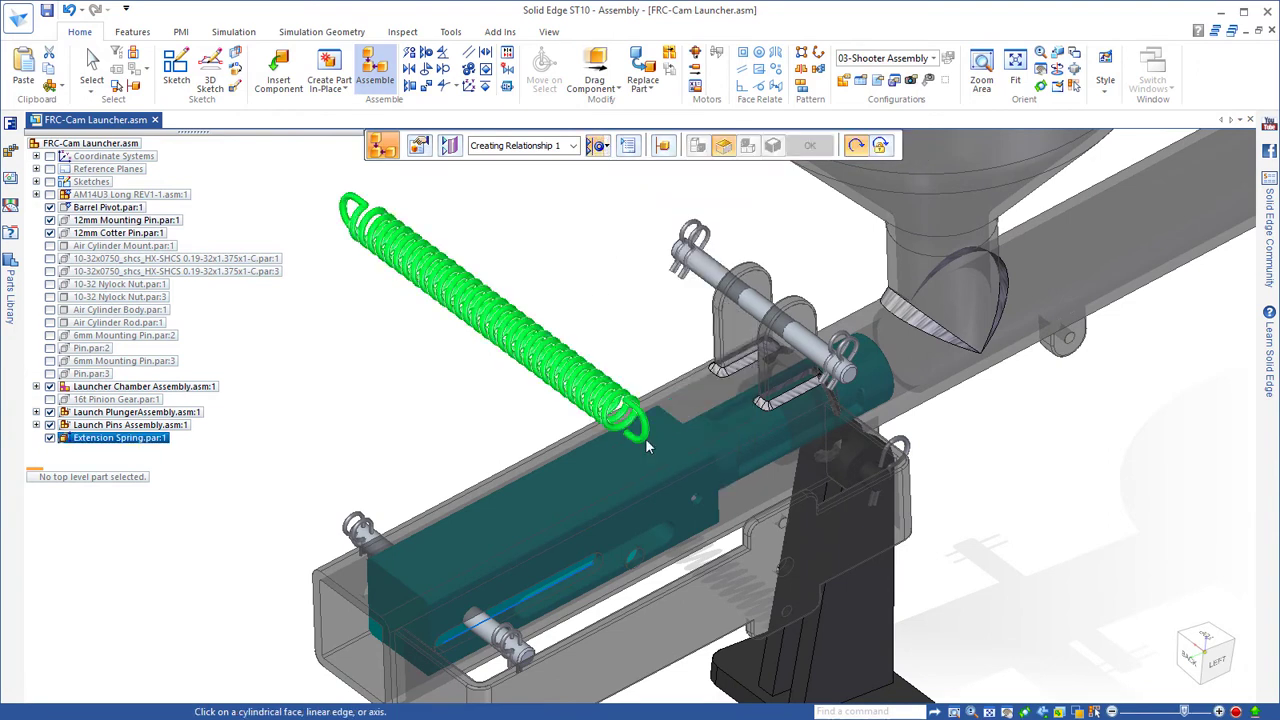
click(644, 440)
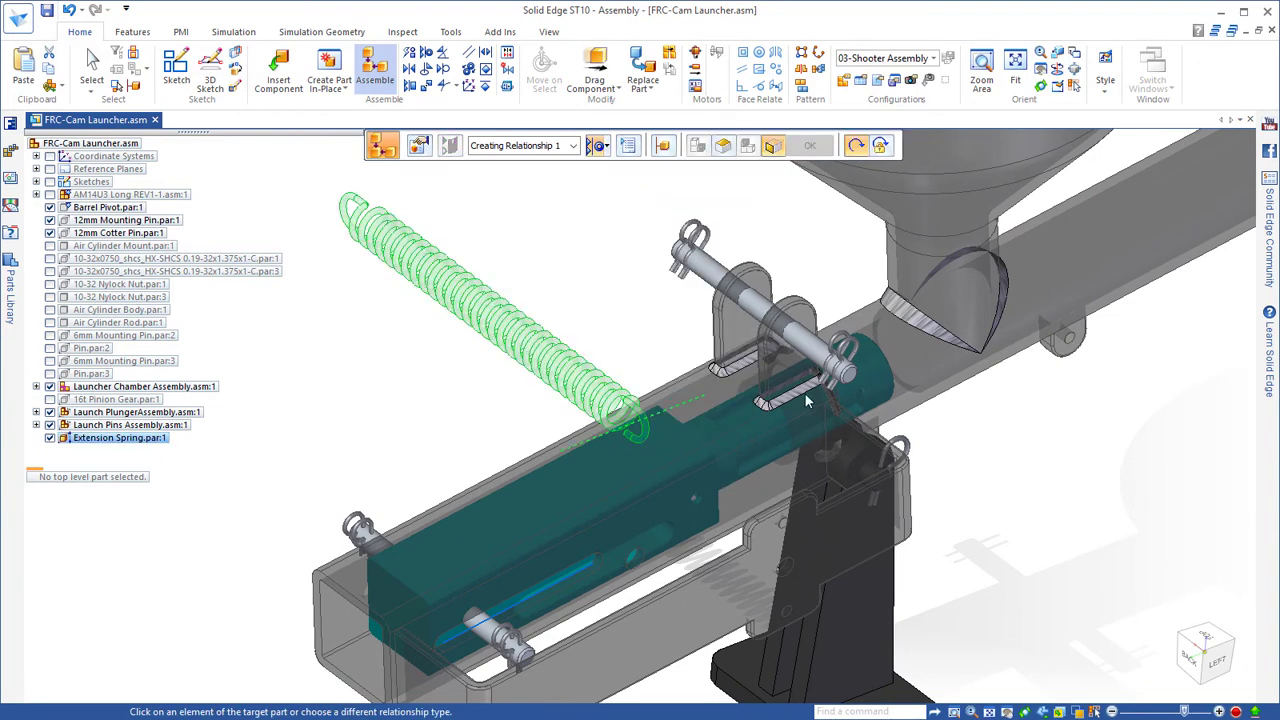
click(812, 355)
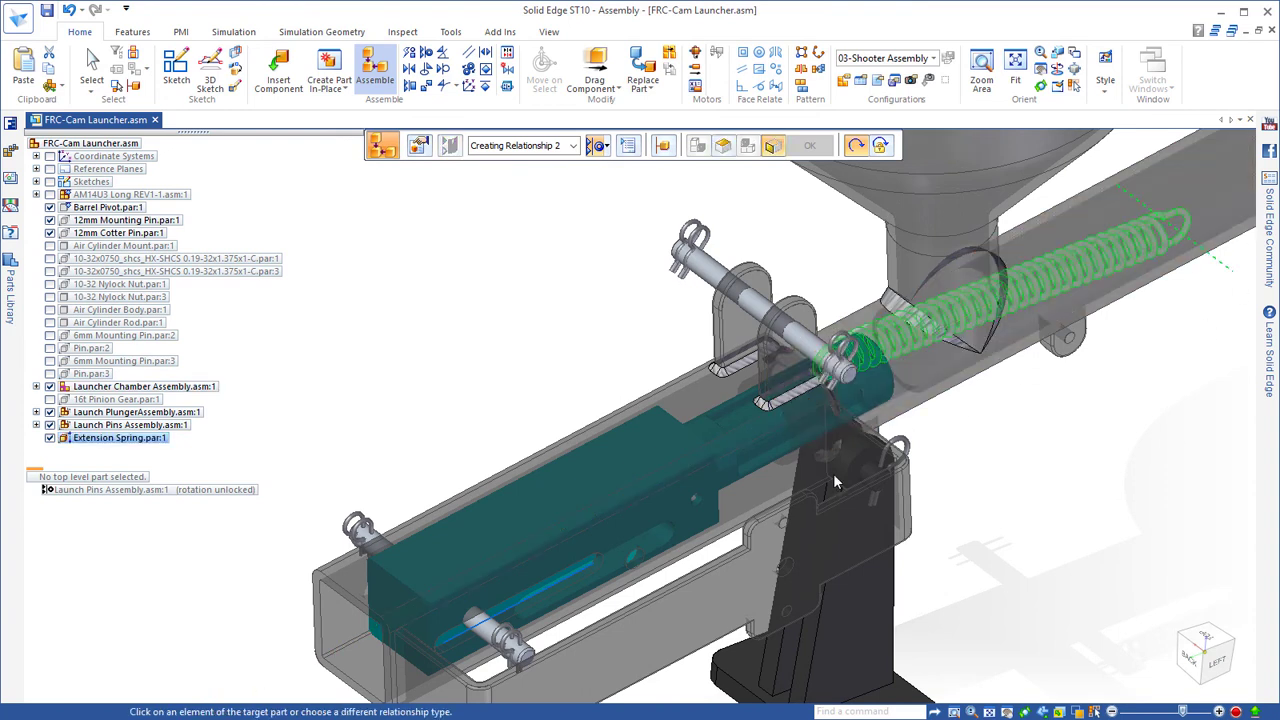
click(497, 627)
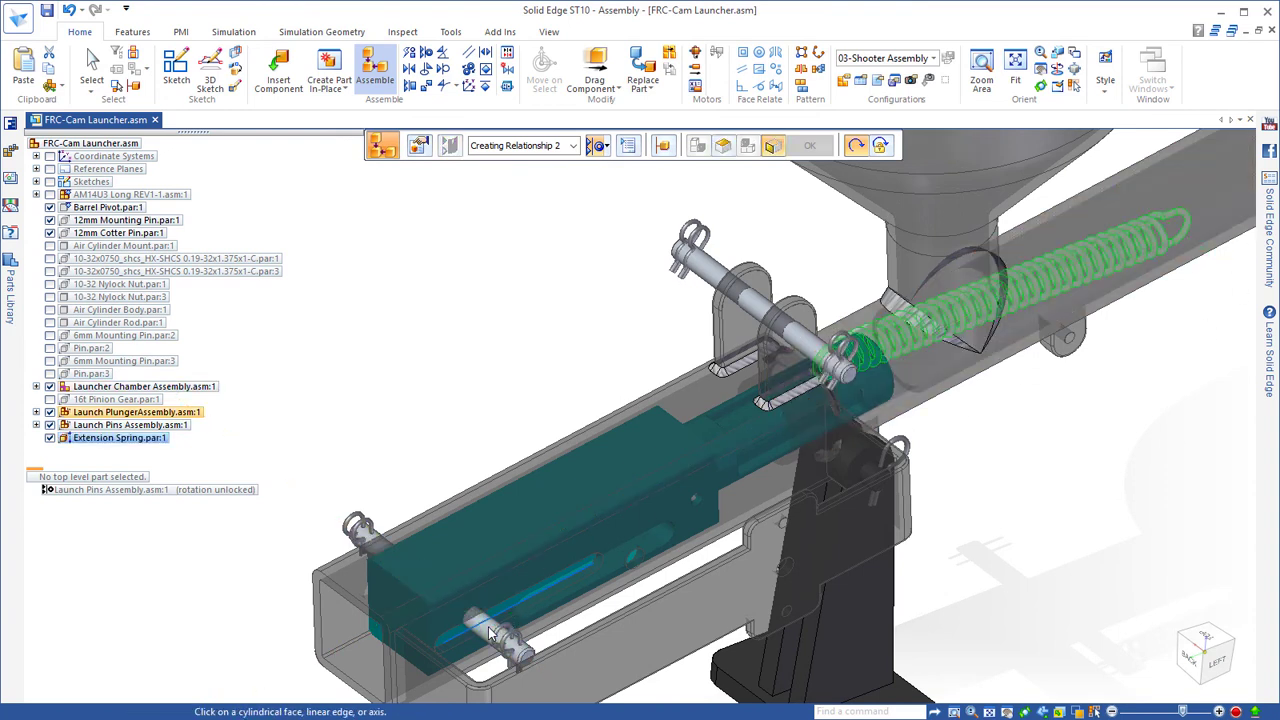
scroll(557, 357, up, 10)
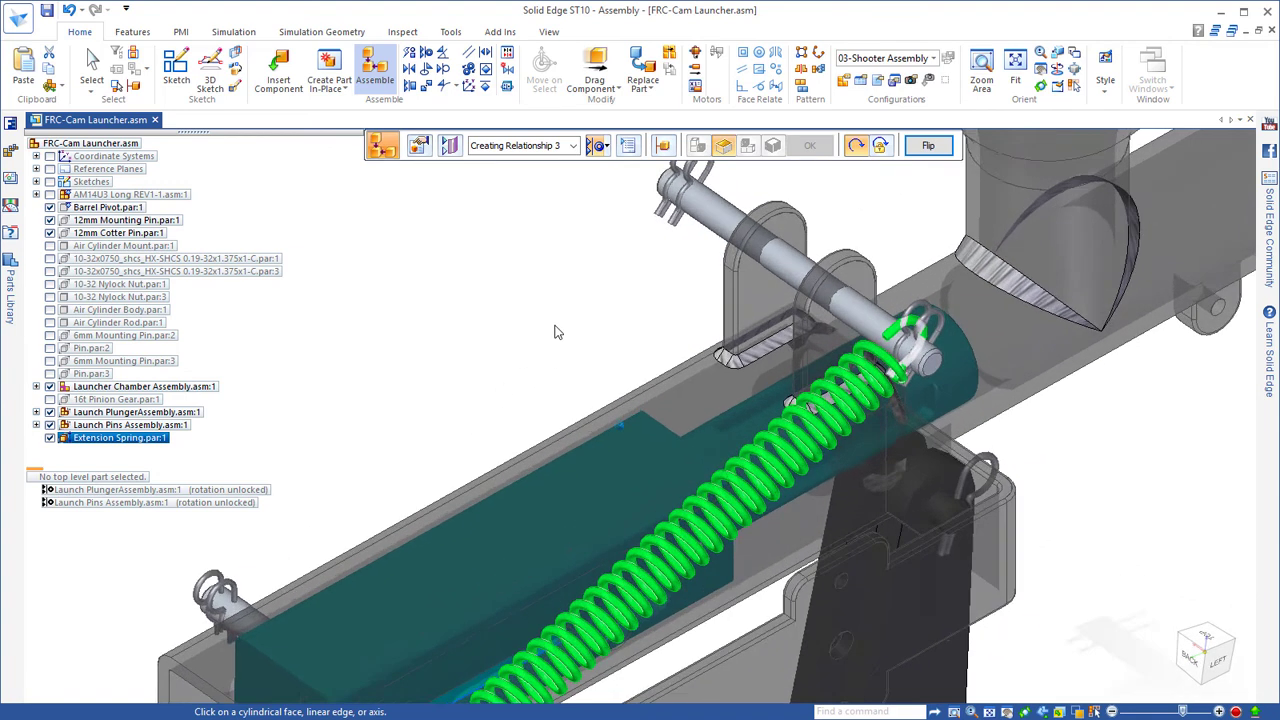
- Add a Tangent relationship with 0 mm offset between the spring's upper hook and the outer cotter pin on the upper launch pin
scroll(378, 370, up, 2)
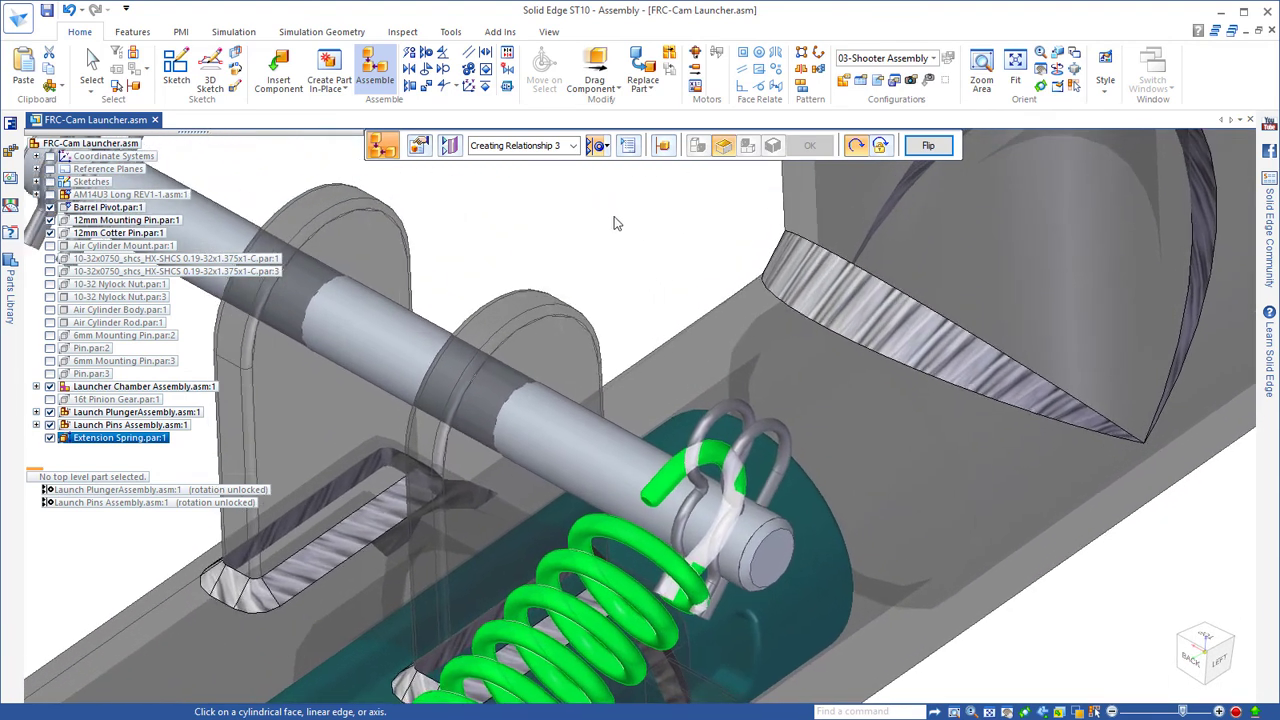
click(603, 147)
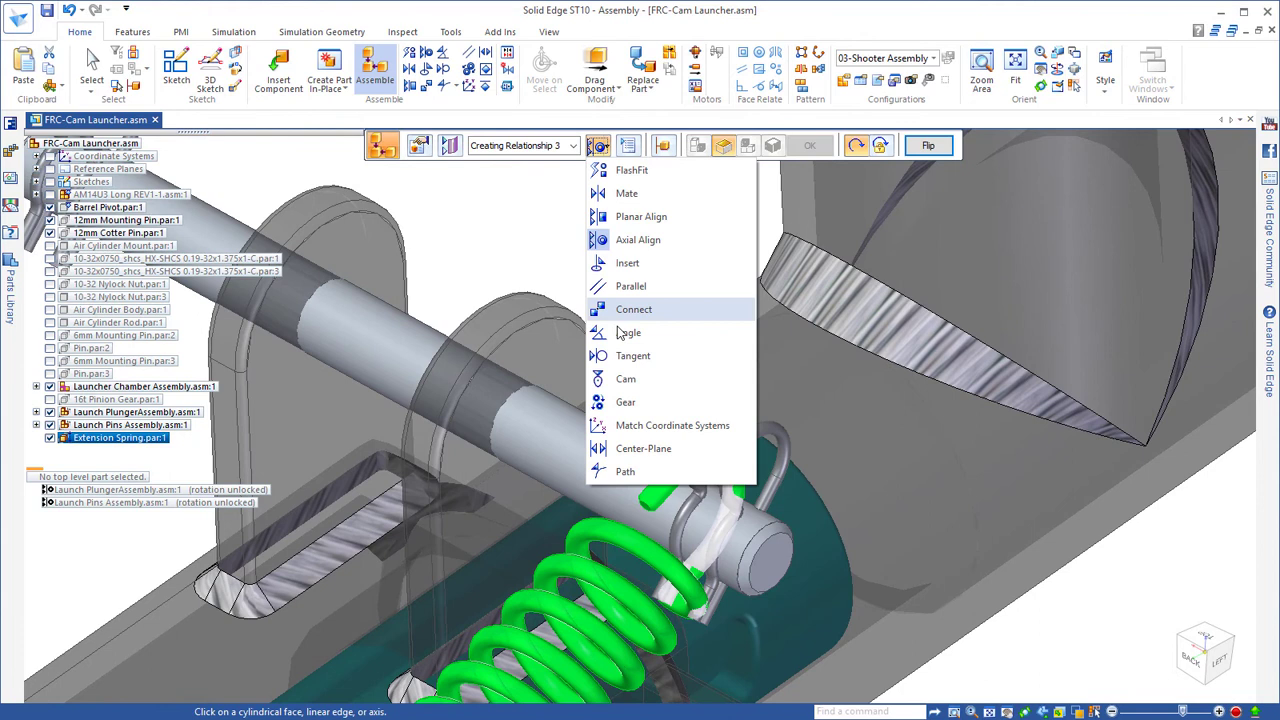
click(623, 360)
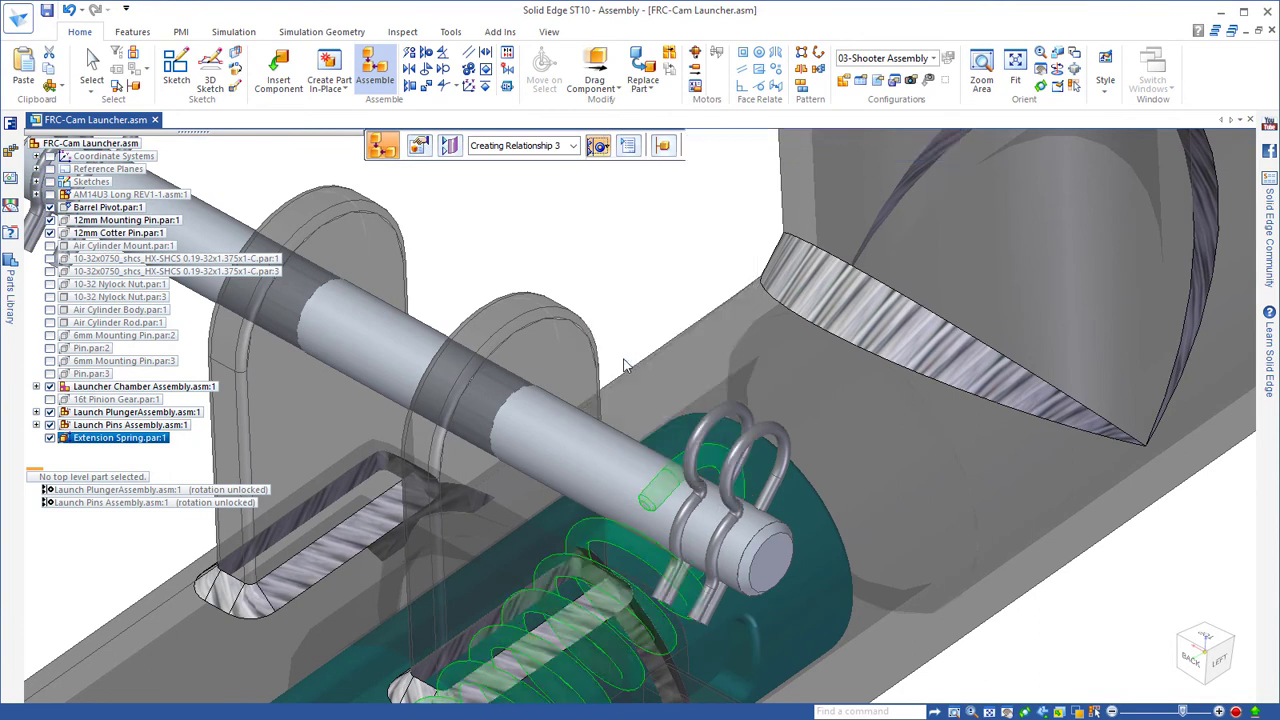
click(737, 496)
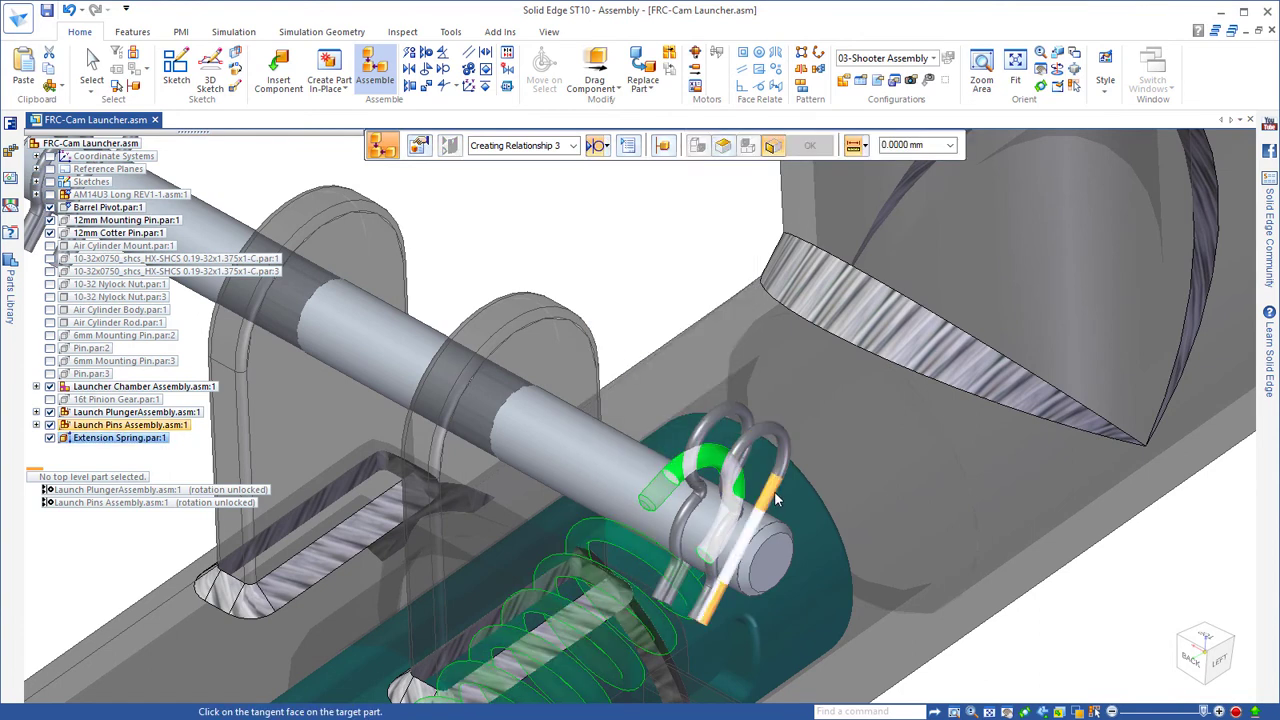
click(775, 494)
scroll(1008, 655, down, 3)
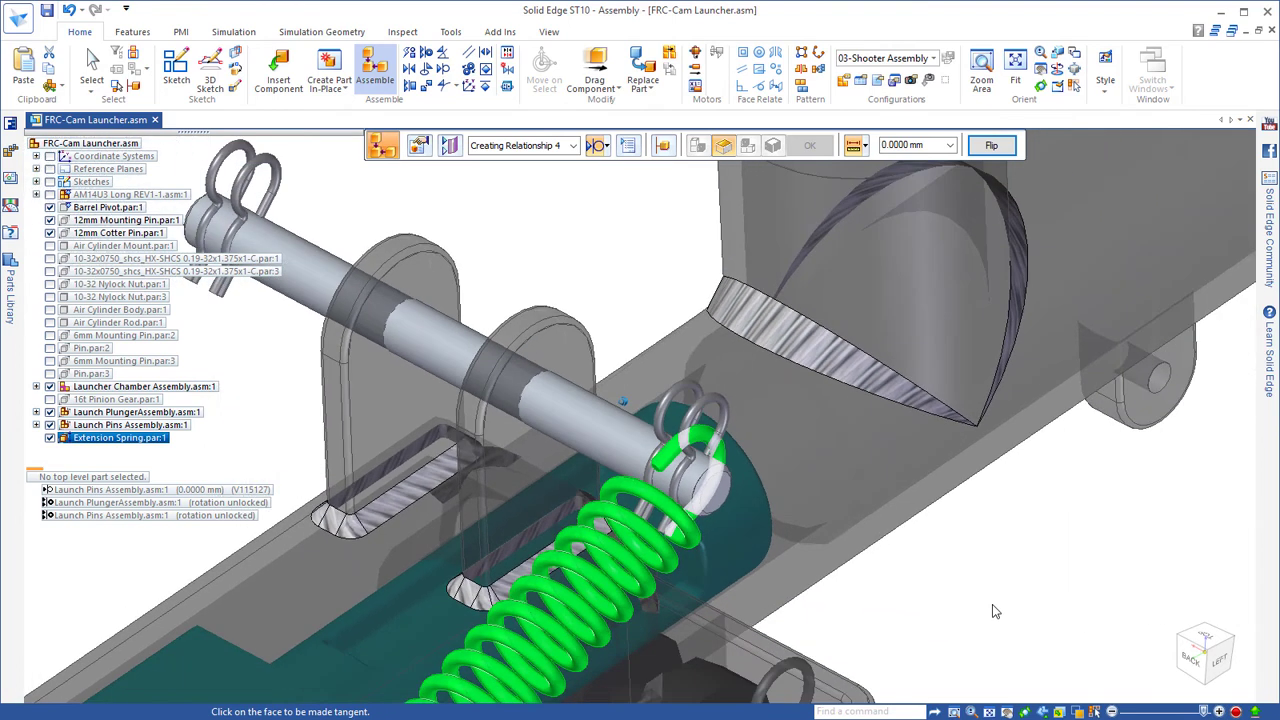
key(Escape)
- Place a second copy of the Extension Spring into the assembly as an adjustable part
middle_drag(992, 604, 1004, 611)
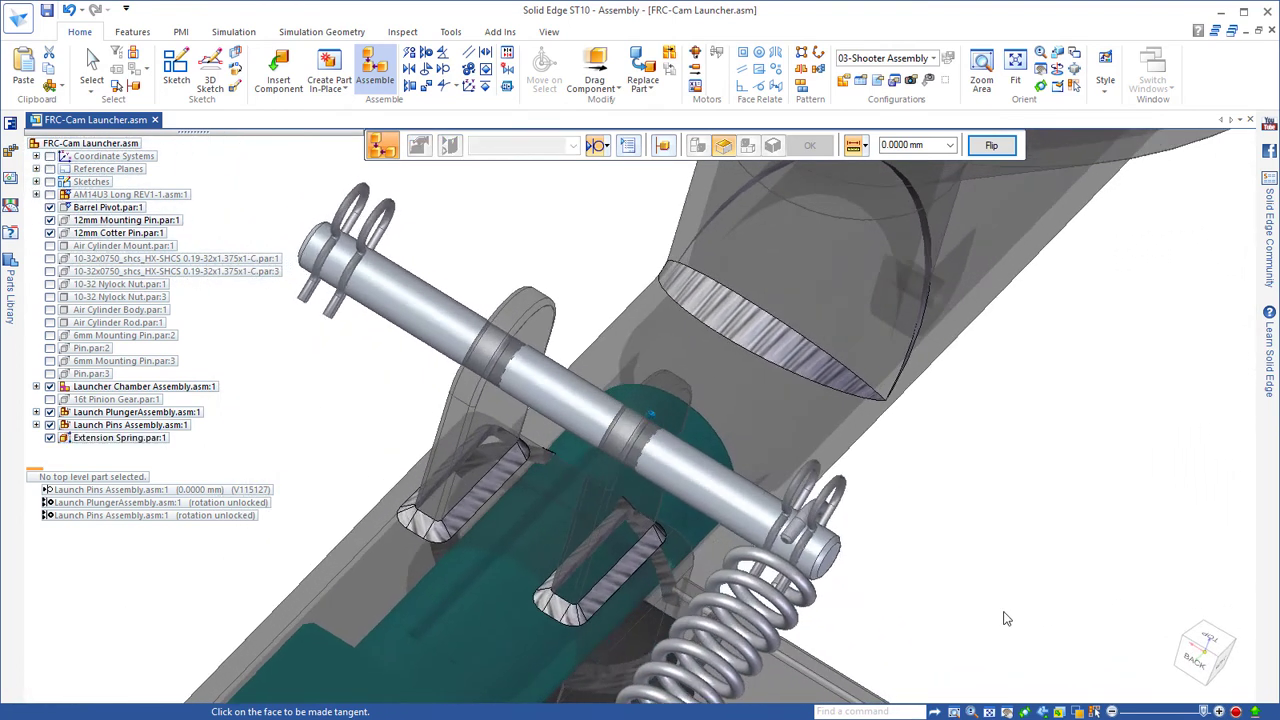
scroll(1007, 619, down, 7)
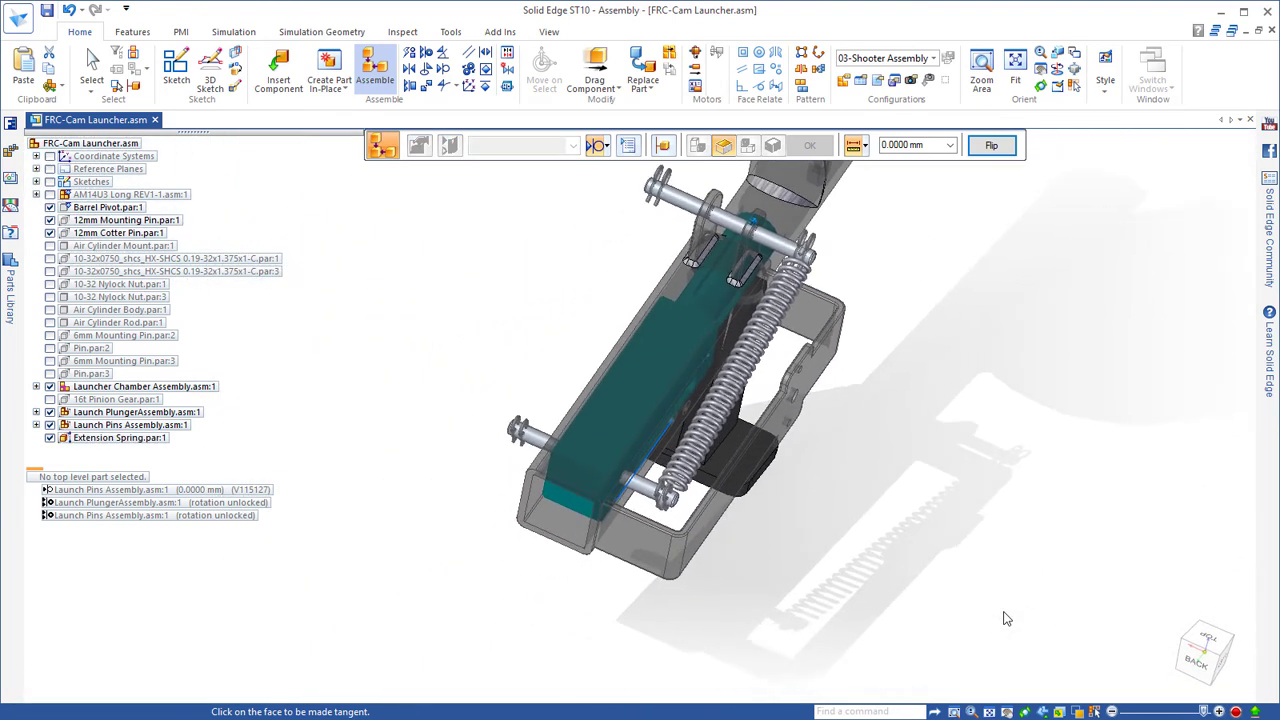
scroll(1007, 619, up, 5)
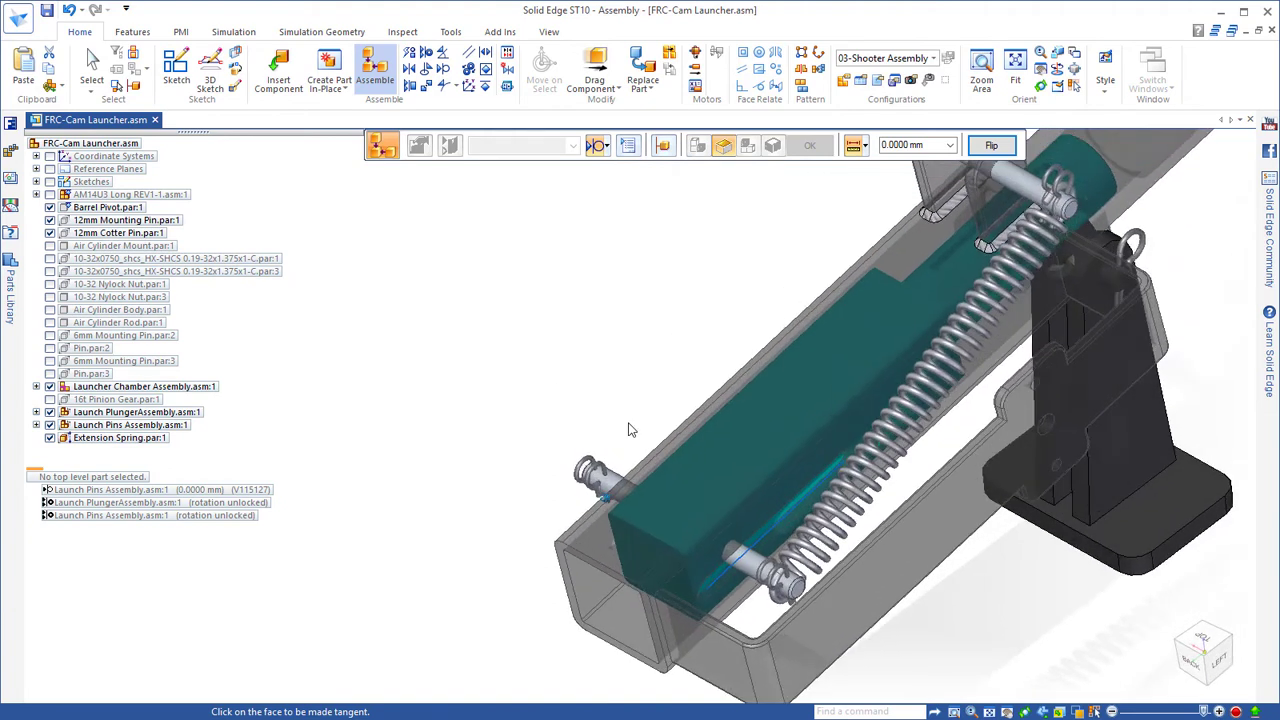
middle_drag(628, 423, 996, 464)
scroll(992, 440, up, 2)
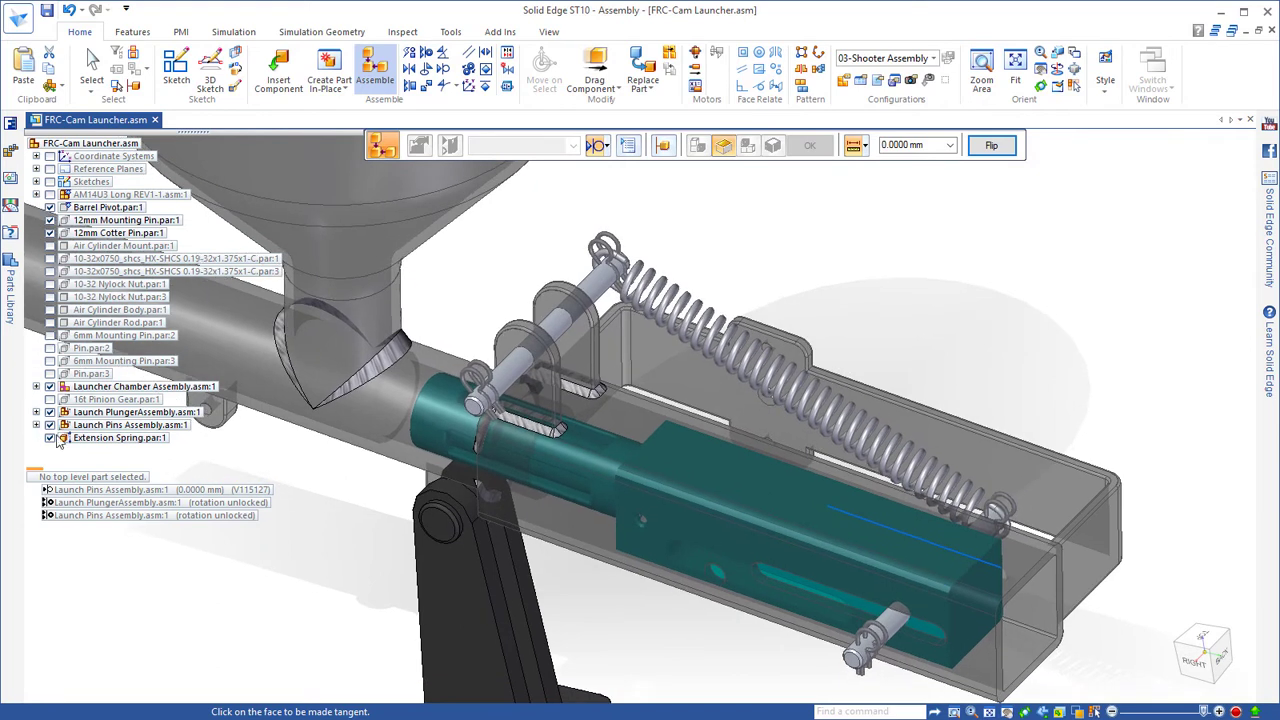
key(Escape)
click(77, 438)
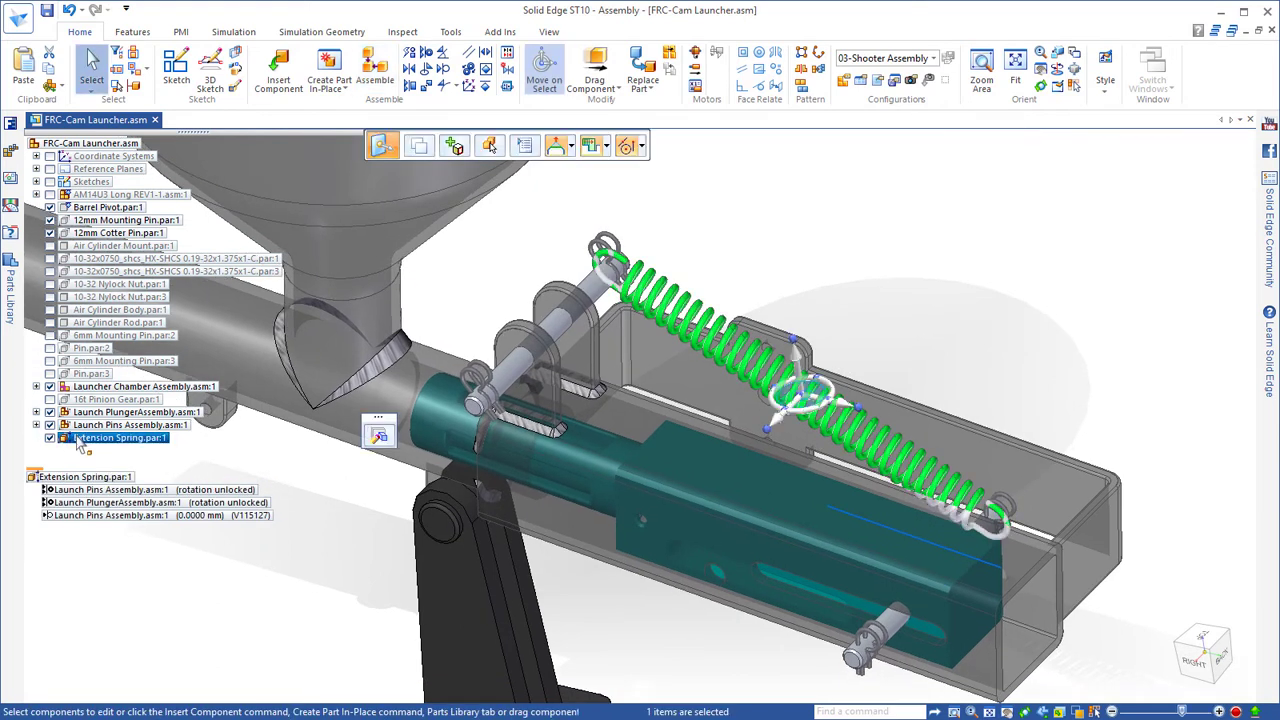
drag(1010, 262, 1013, 265)
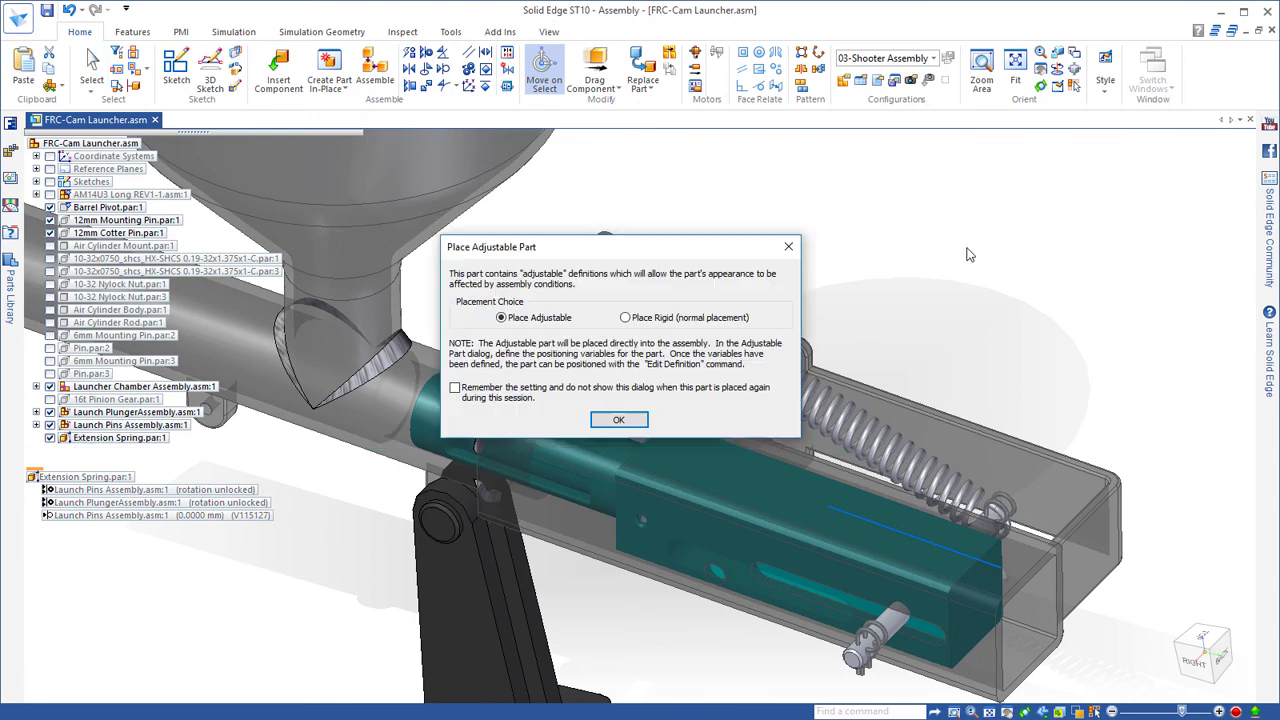
click(620, 420)
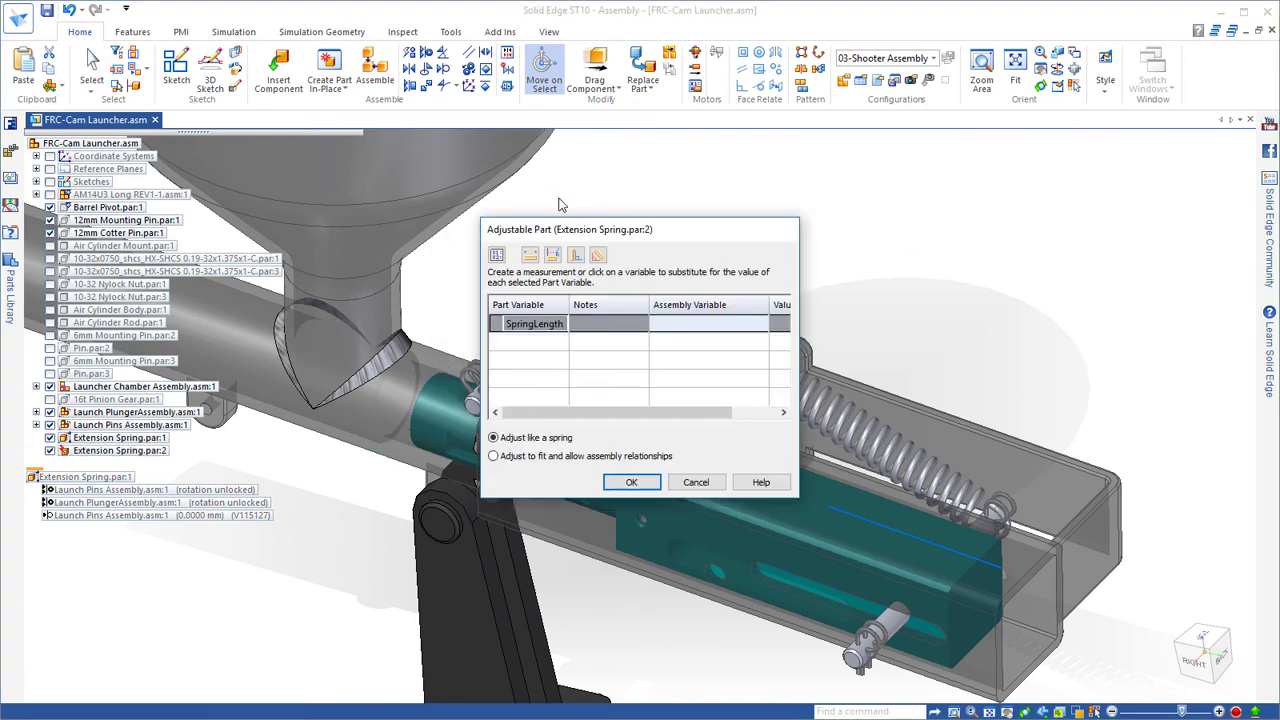
- Link the second spring's SpringLength variable to a measured distance between the free ends of the upper launch pin and plunger cross pin, adjusting like a spring
click(531, 256)
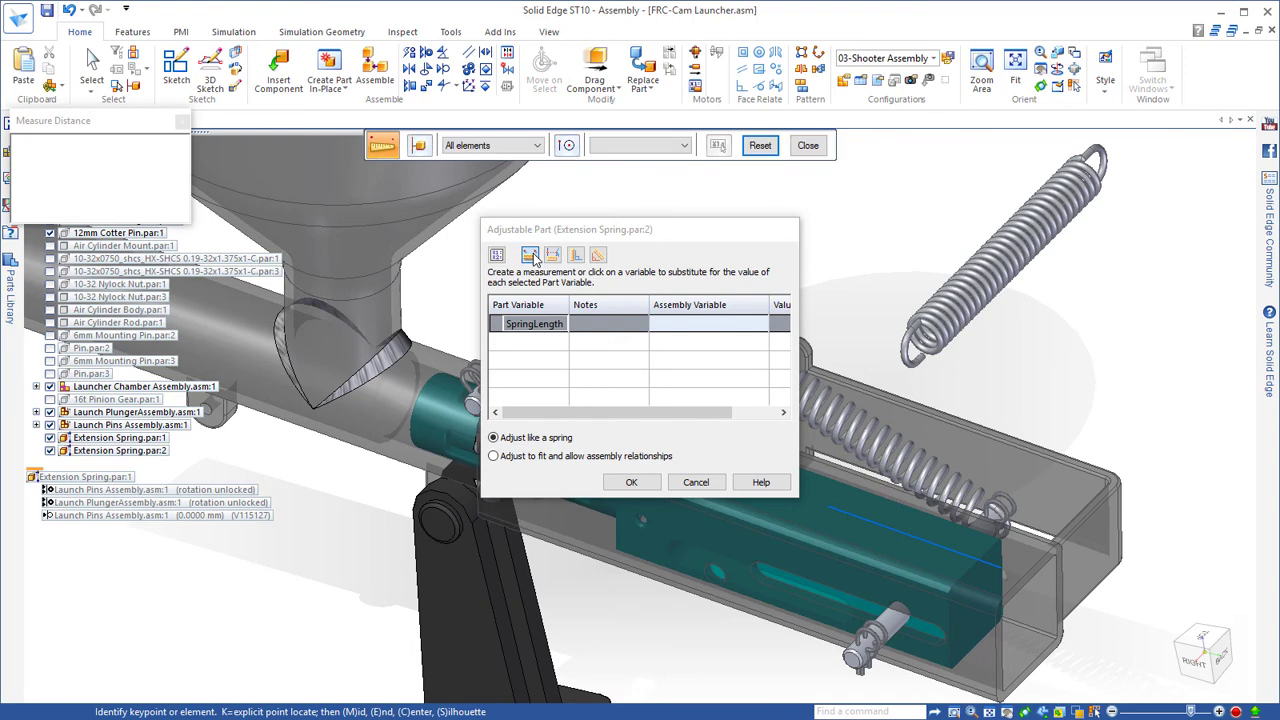
drag(603, 230, 213, 201)
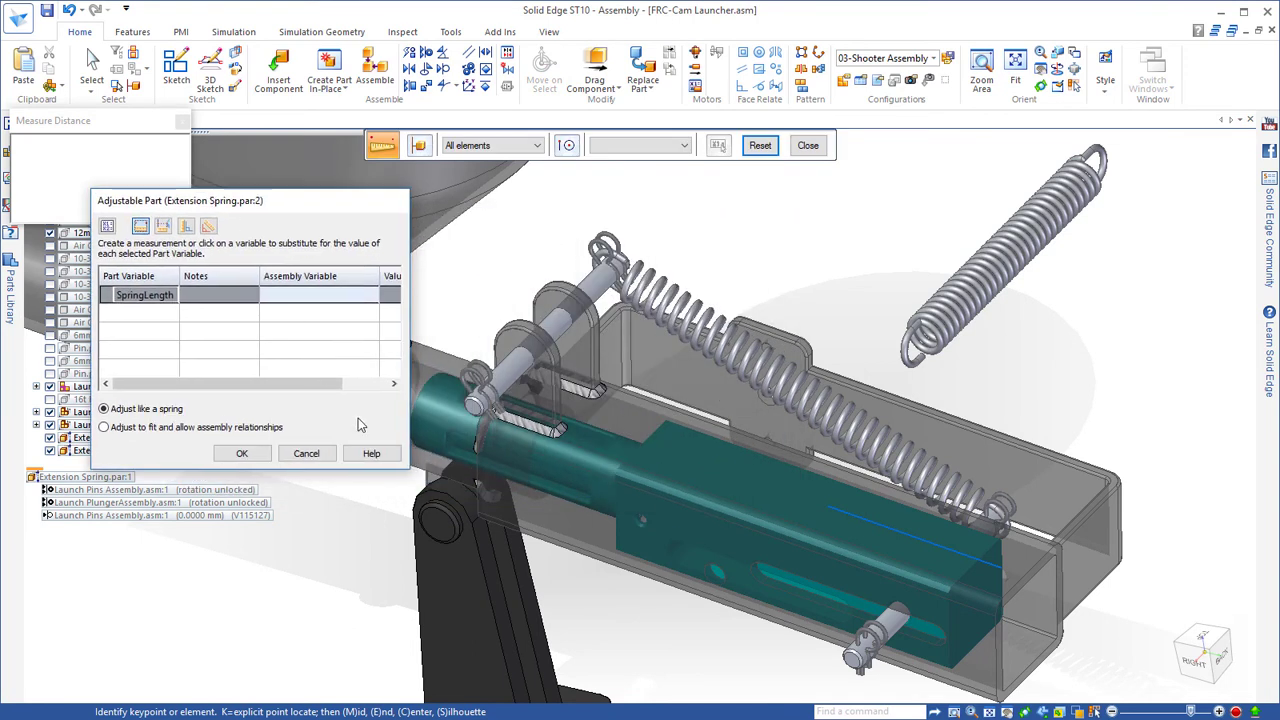
click(463, 414)
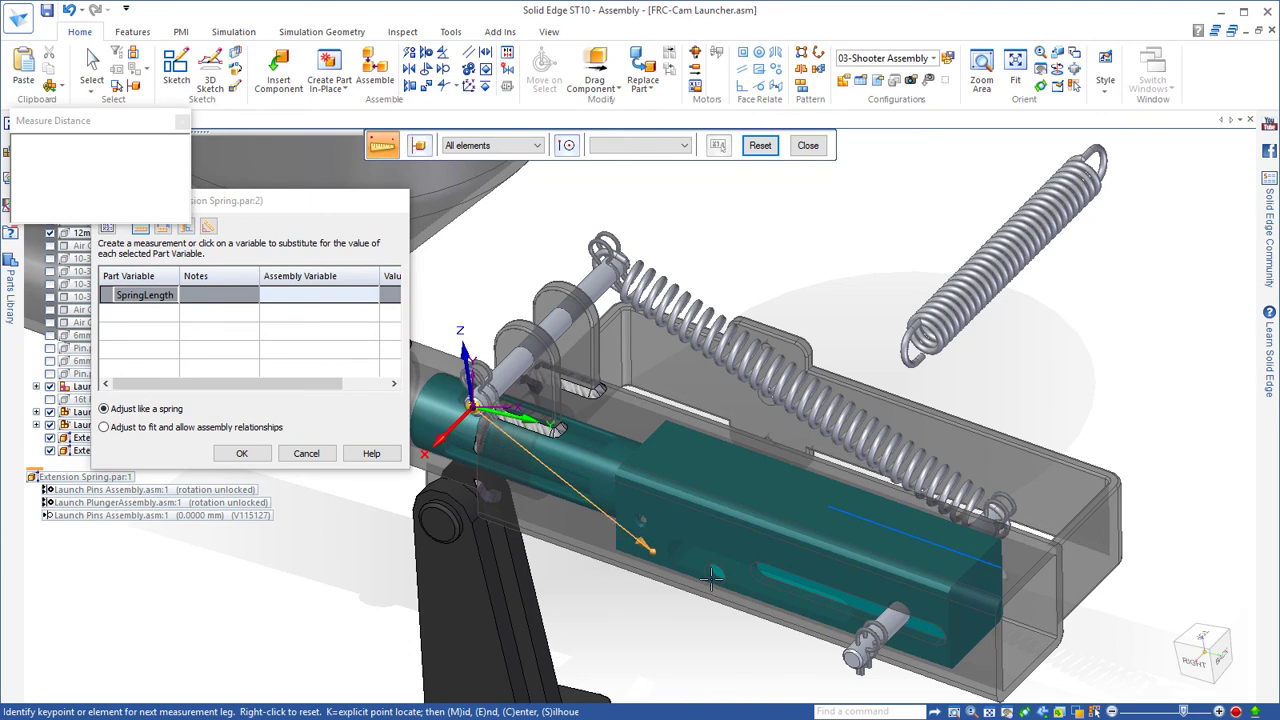
click(875, 652)
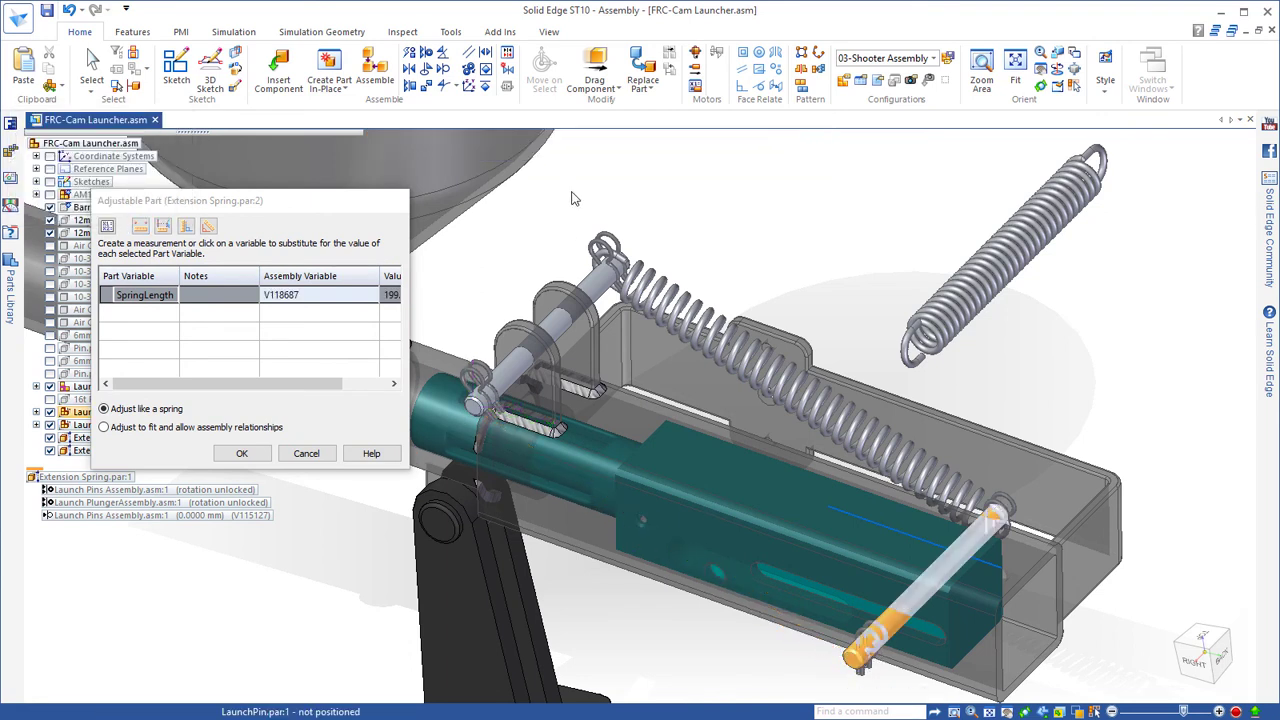
click(256, 453)
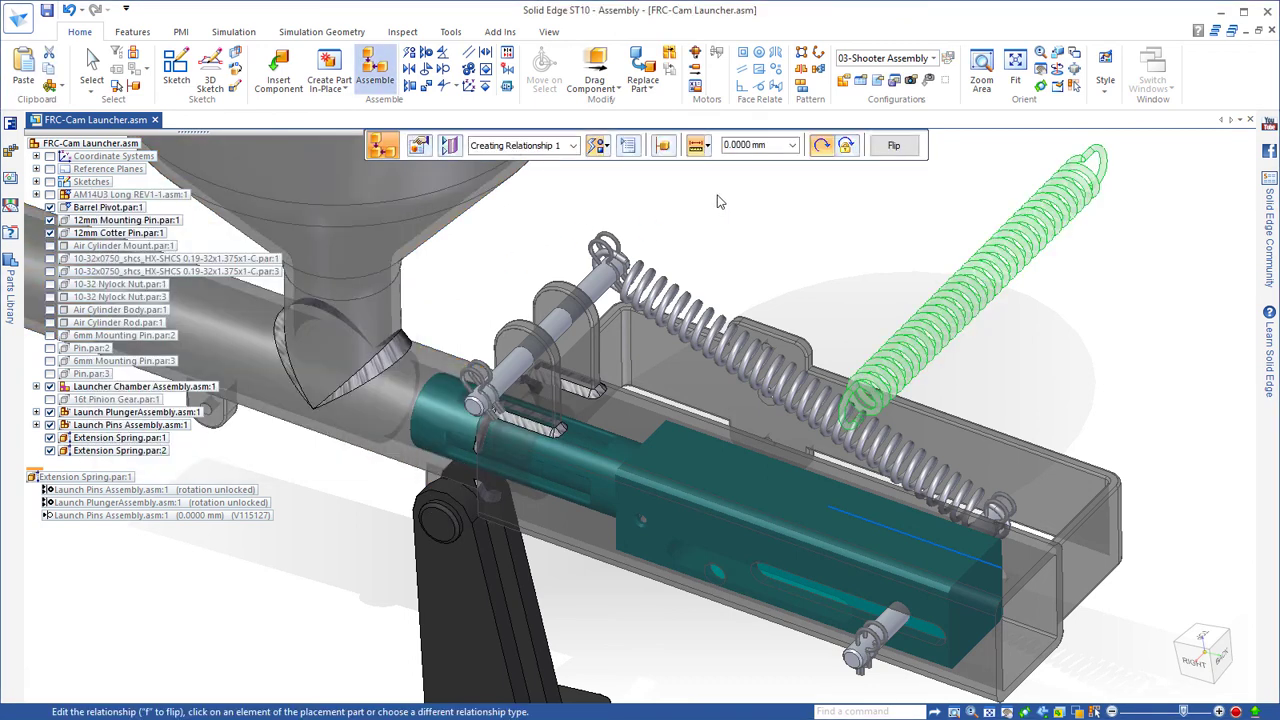
- Axially align the second spring's end hooks with the upper launch pin and the plunger's cross pin, leaving rotation unlocked
click(607, 149)
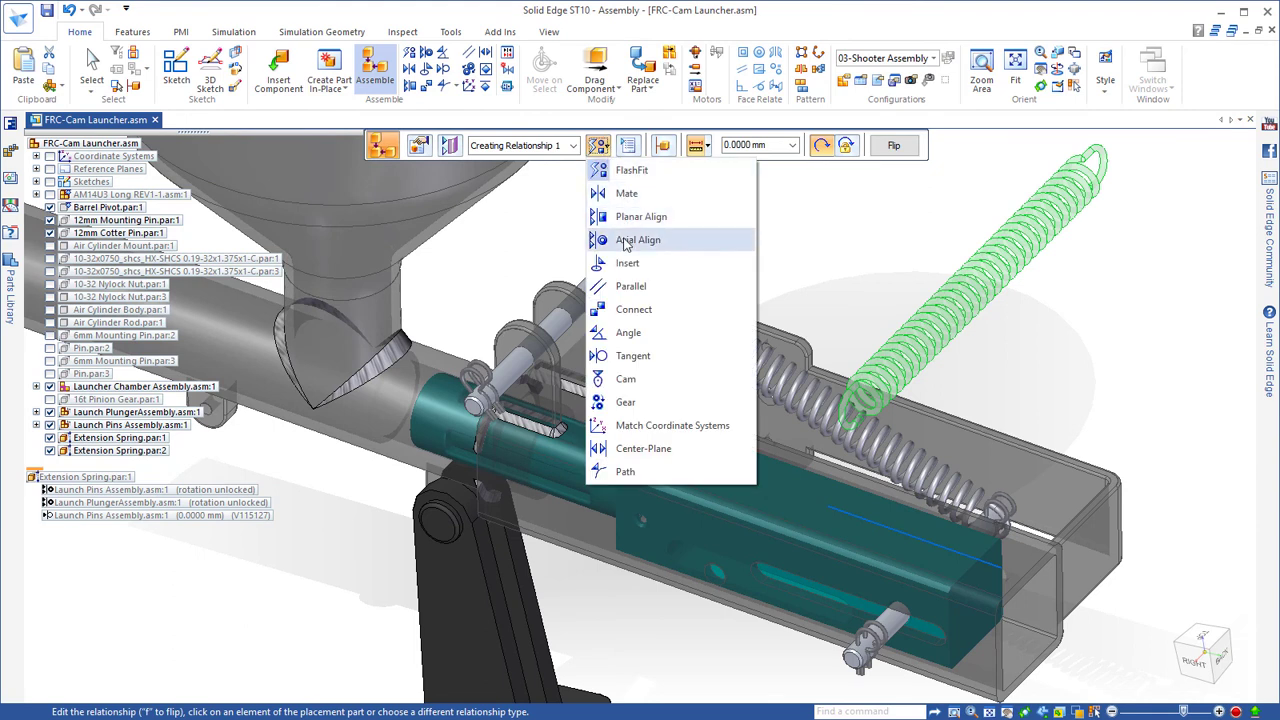
click(745, 235)
click(843, 416)
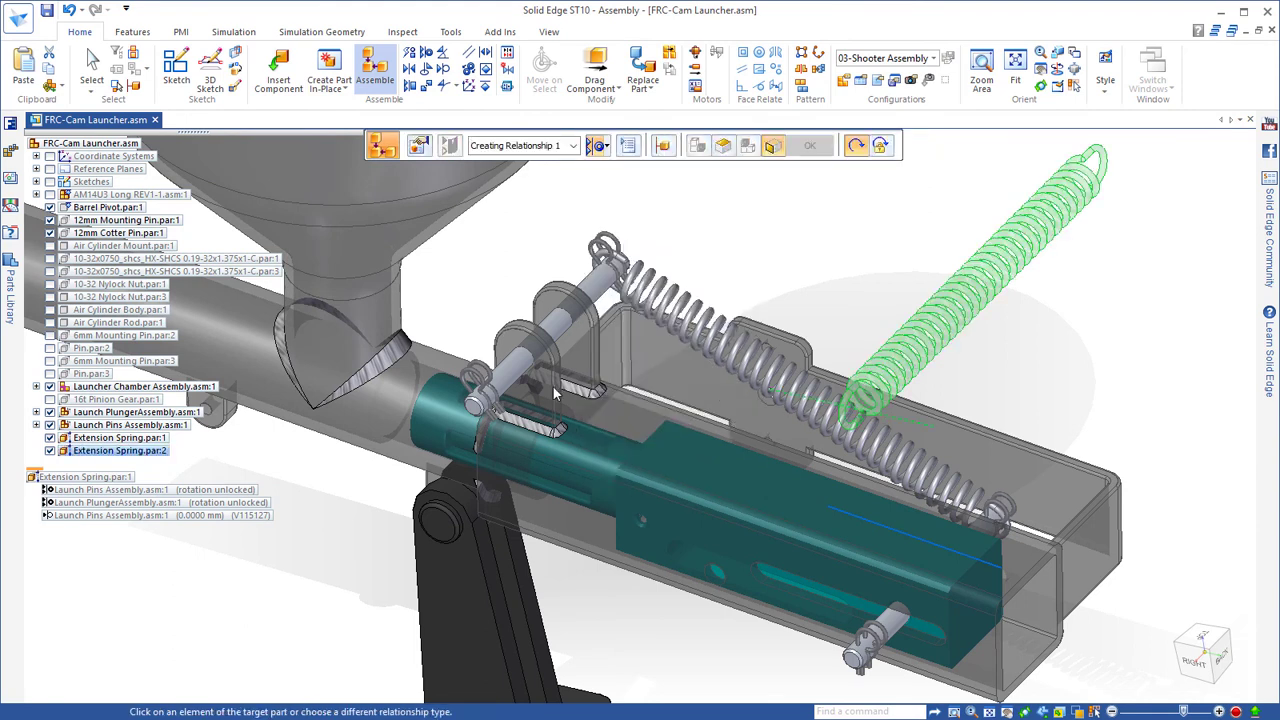
click(512, 383)
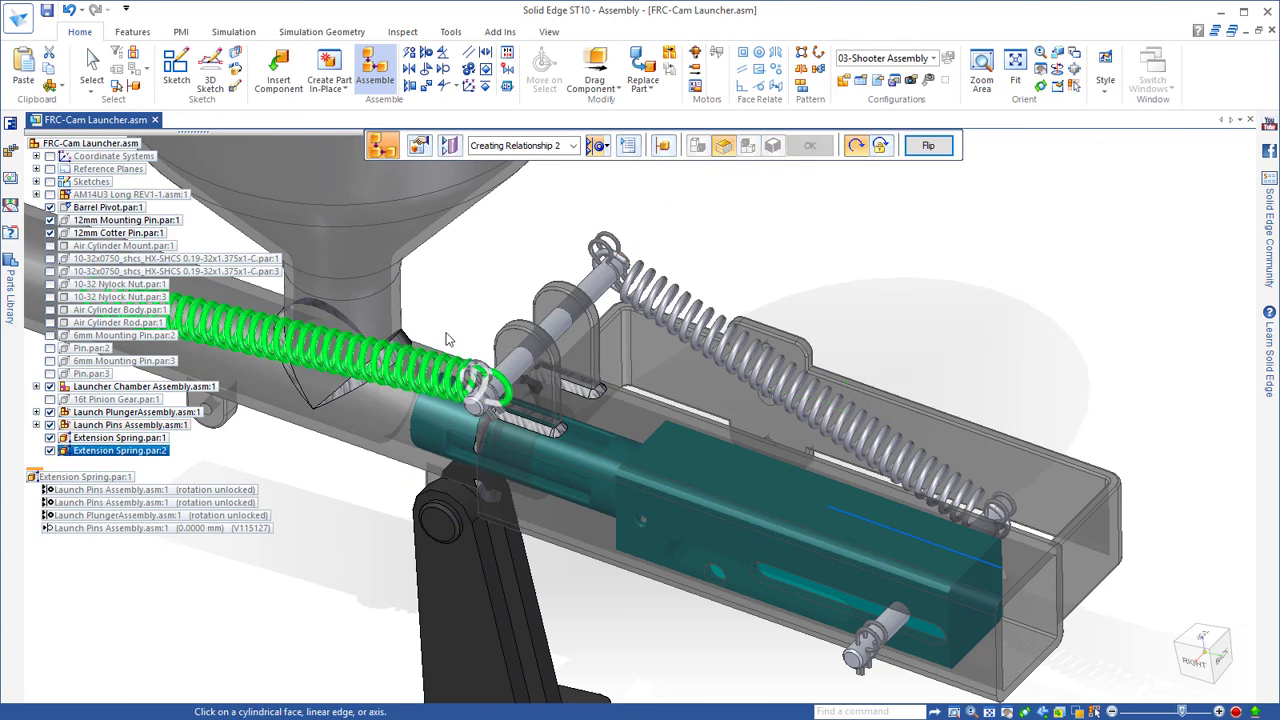
scroll(448, 340, down, 3)
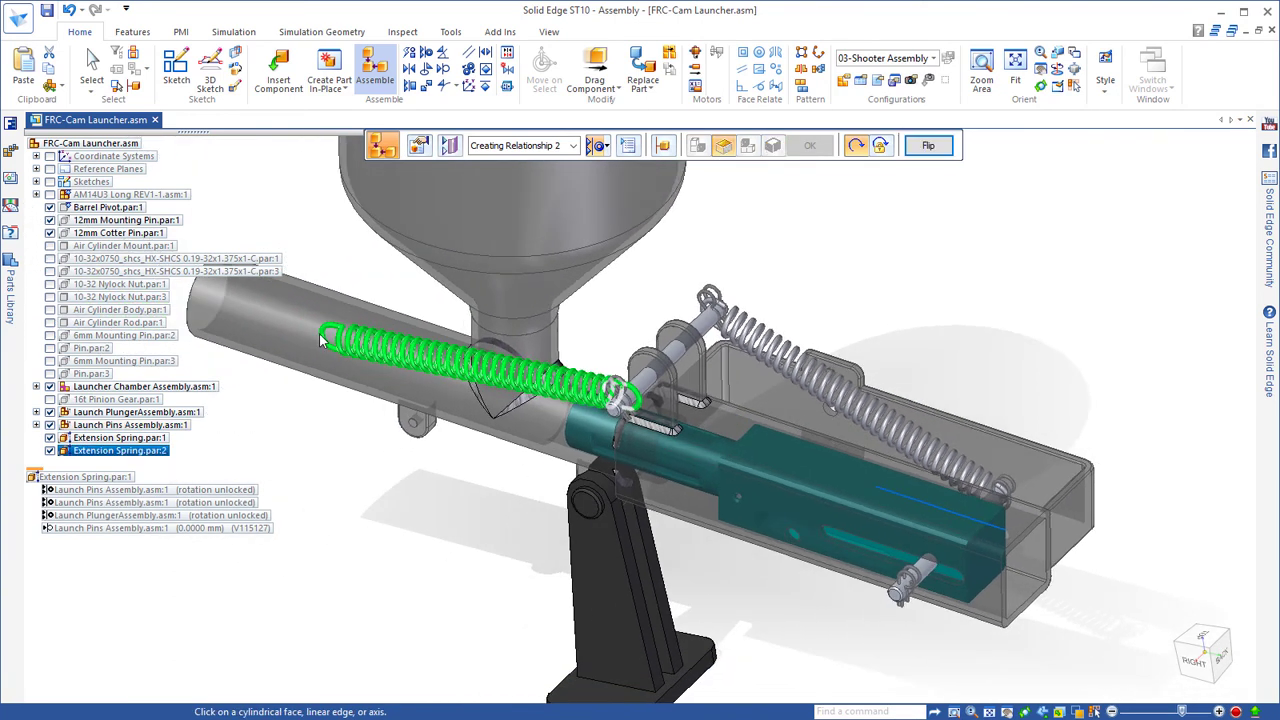
click(323, 340)
click(912, 588)
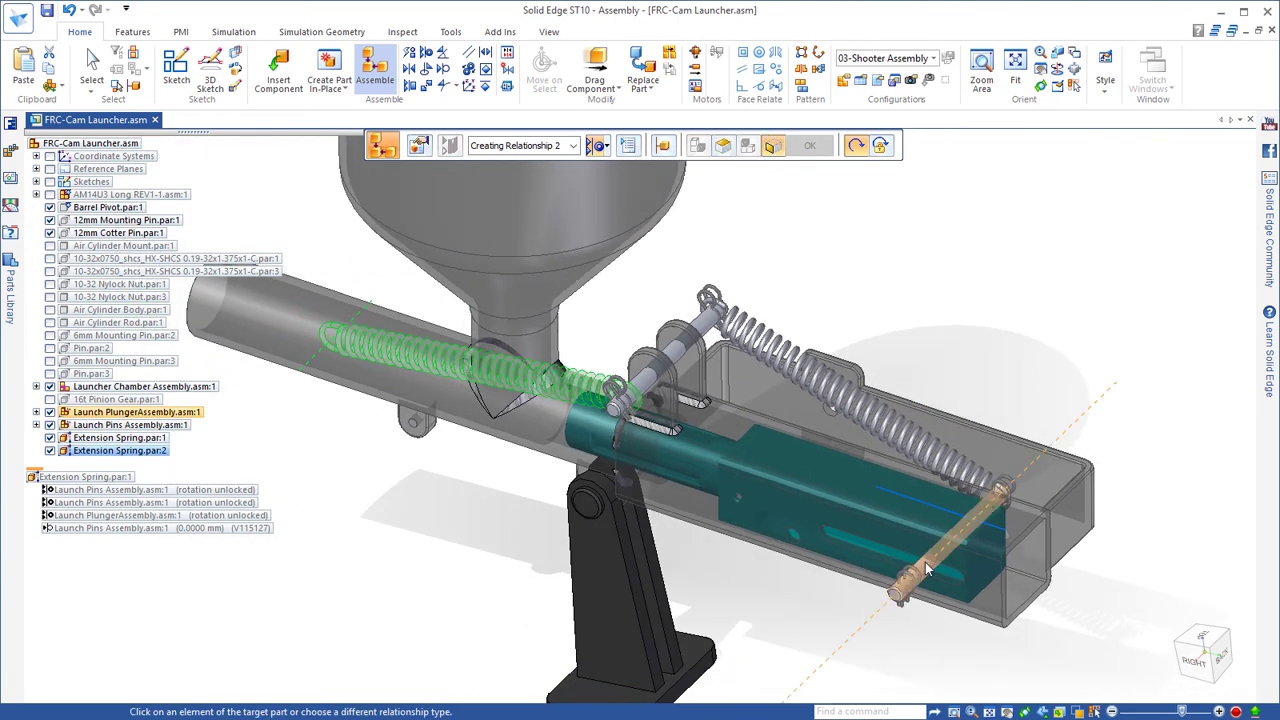
- Add a Tangent relationship with 0 mm offset between the second spring's upper hook and the outer cotter pin on that end of the launch pin
scroll(731, 587, up, 2)
scroll(640, 420, up, 5)
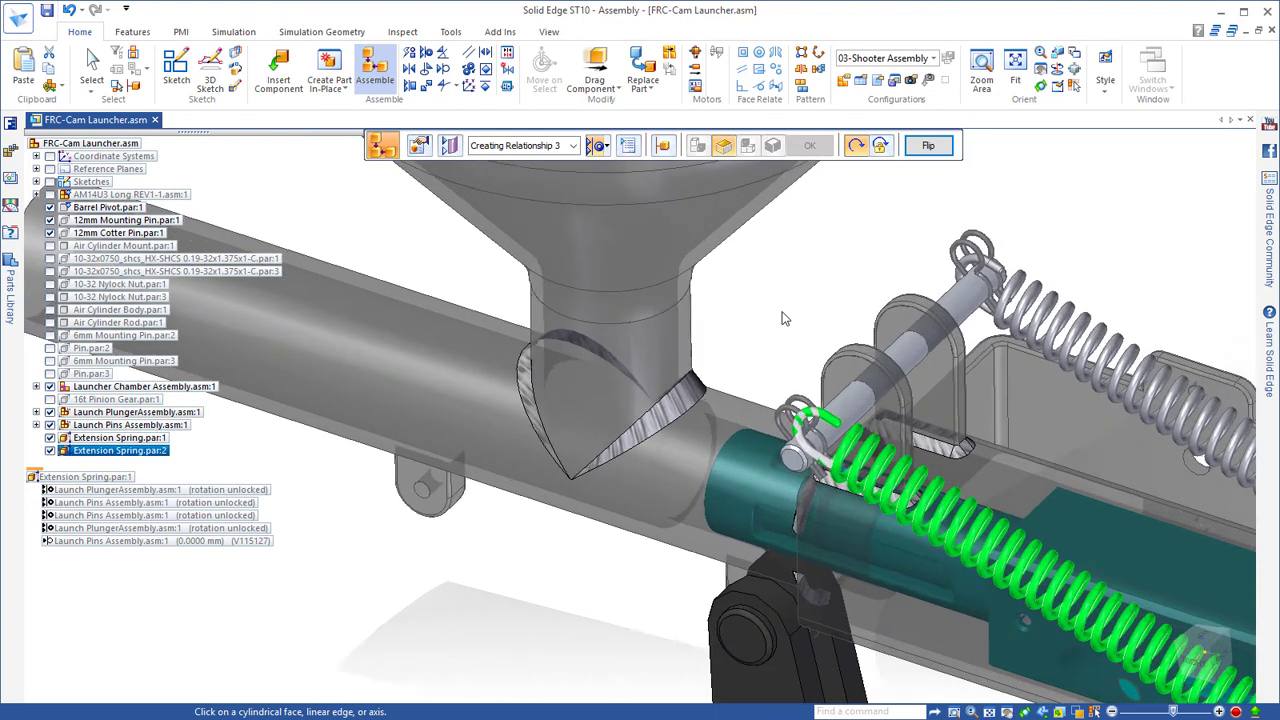
click(600, 147)
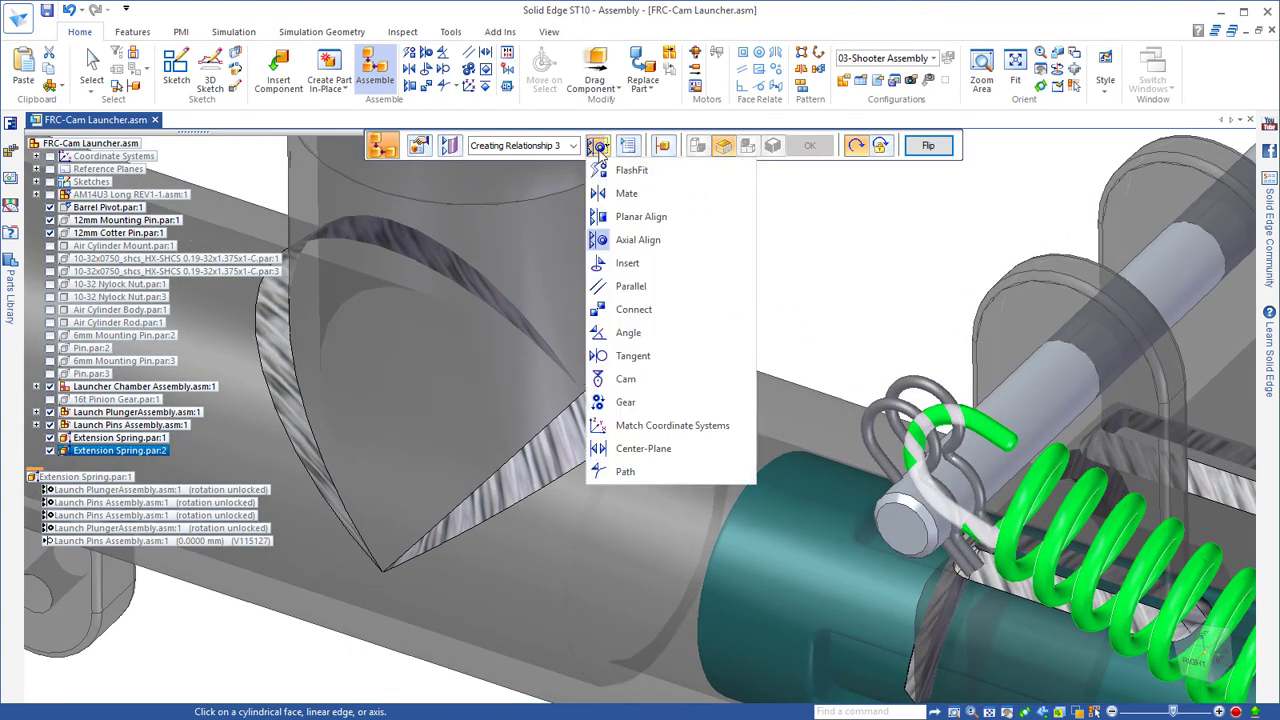
click(620, 360)
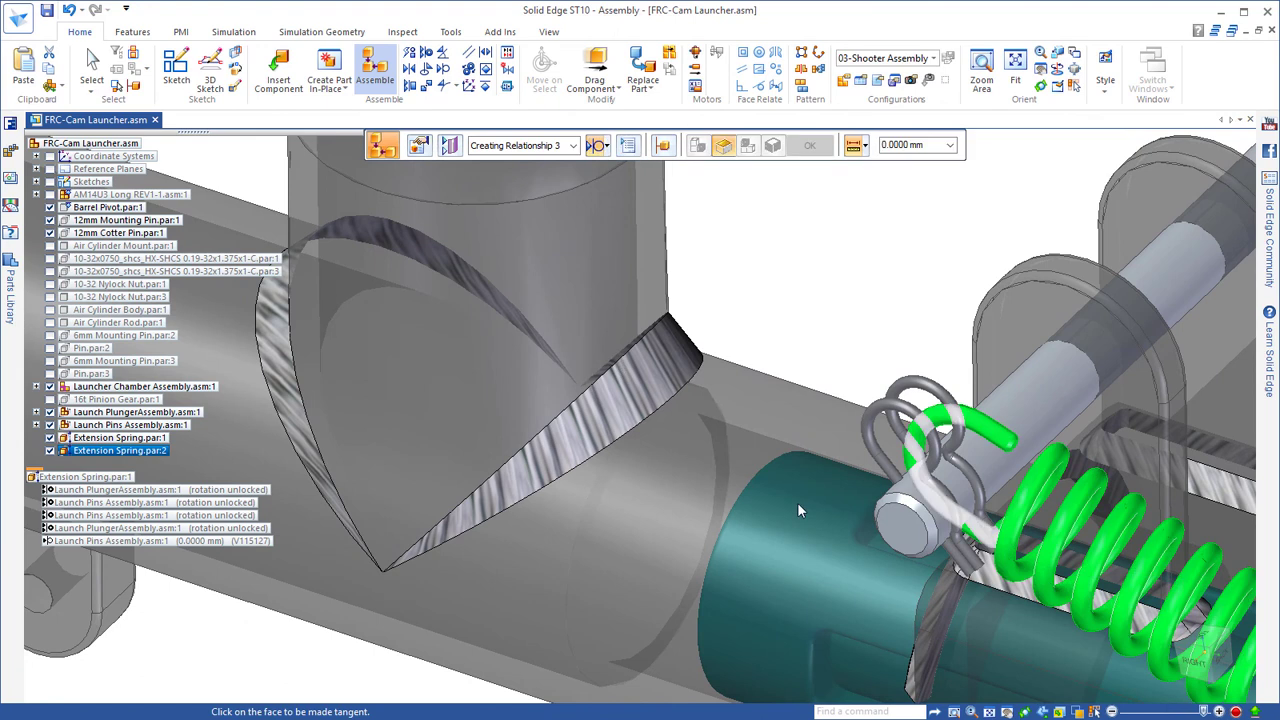
click(910, 458)
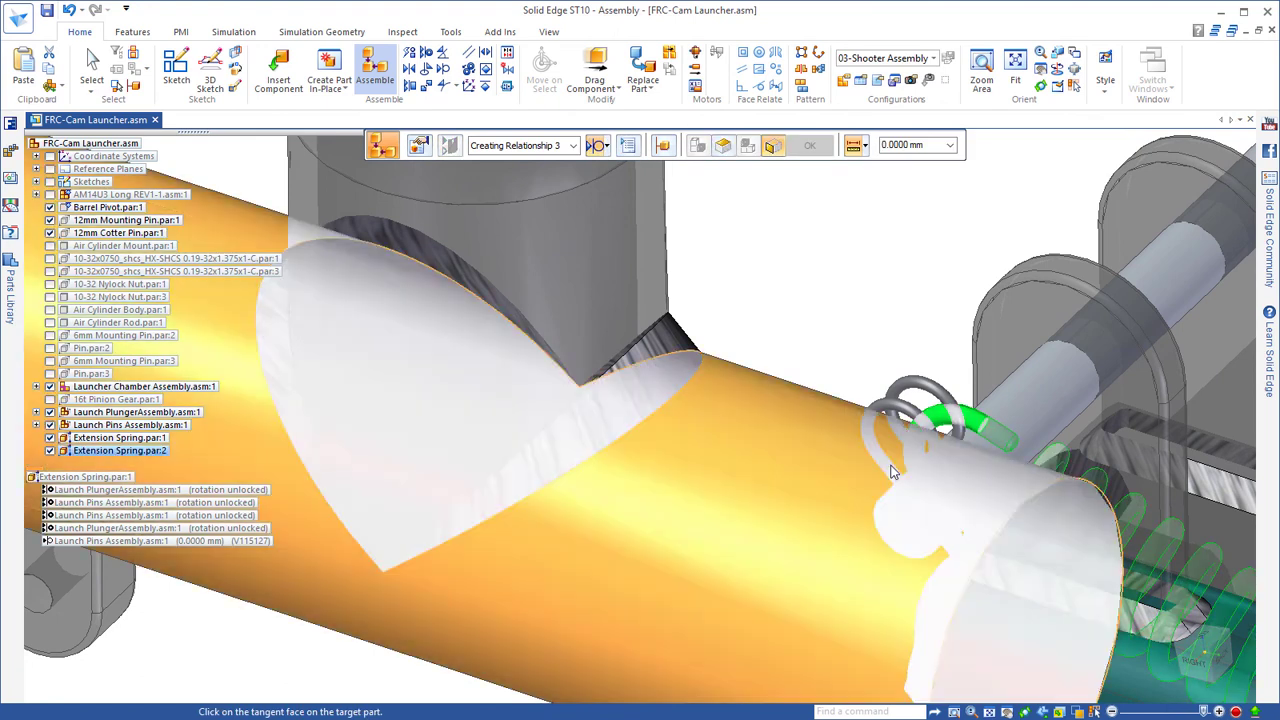
click(910, 472)
- Move the plunger assembly back and forth along the launcher chamber with Drag Component to test both adjustable springs, using no analysis
scroll(892, 290, down, 6)
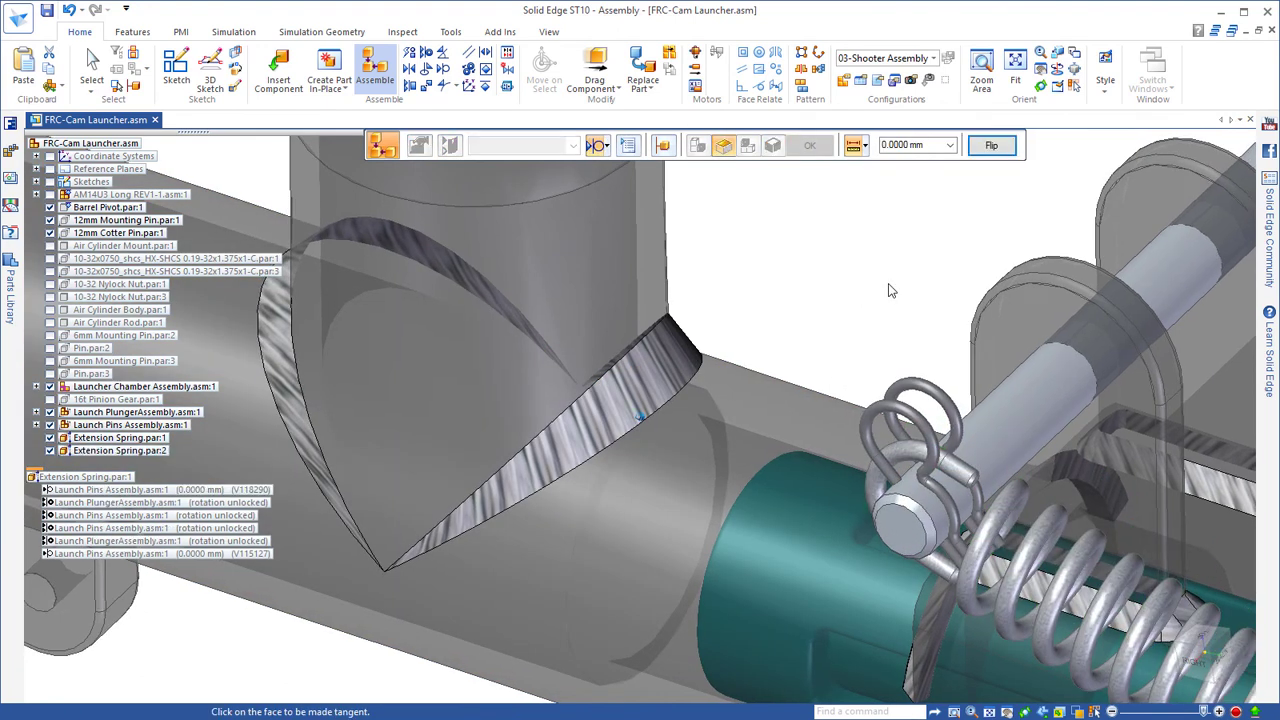
scroll(992, 359, down, 3)
middle_drag(992, 359, 557, 351)
scroll(557, 346, up, 3)
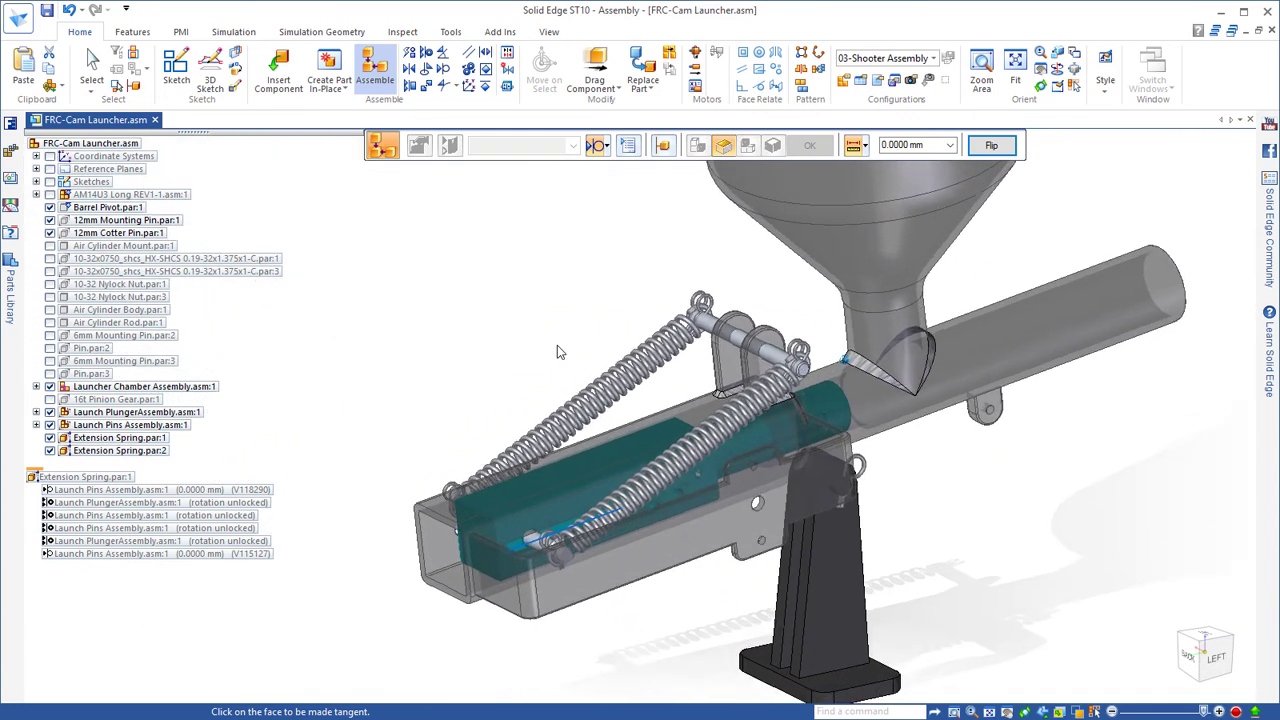
click(595, 80)
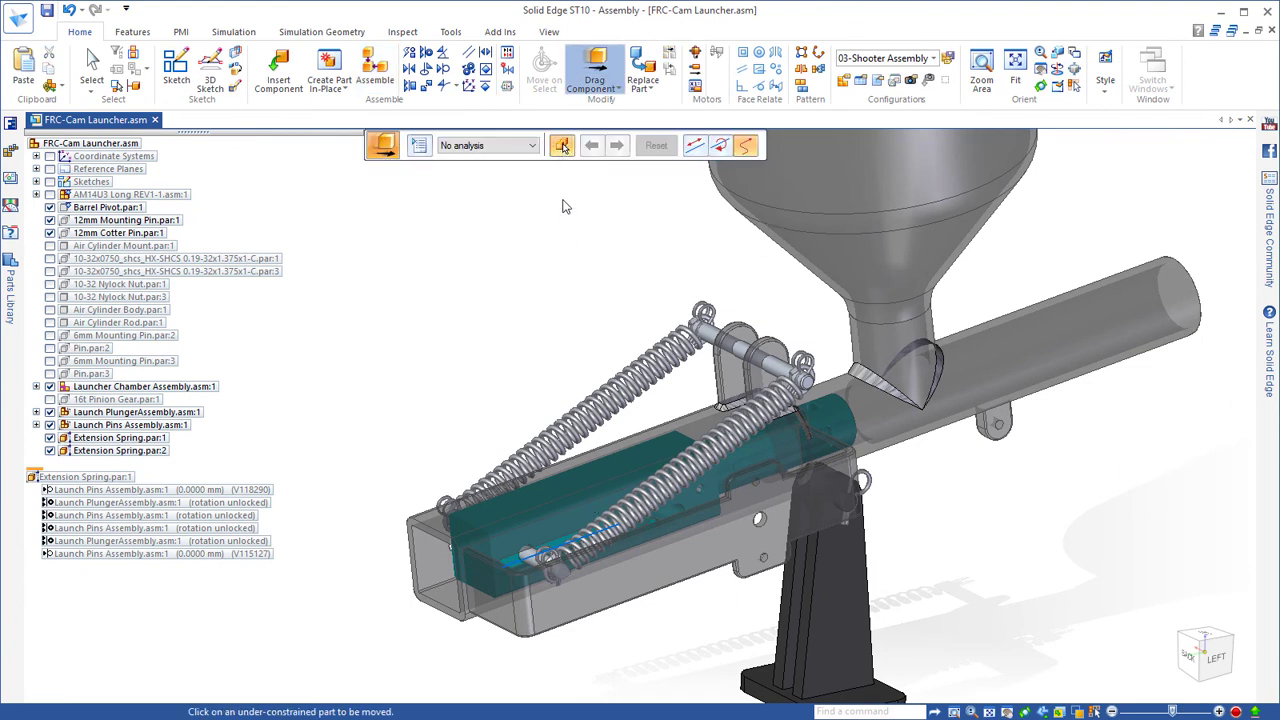
click(597, 508)
drag(597, 508, 567, 518)
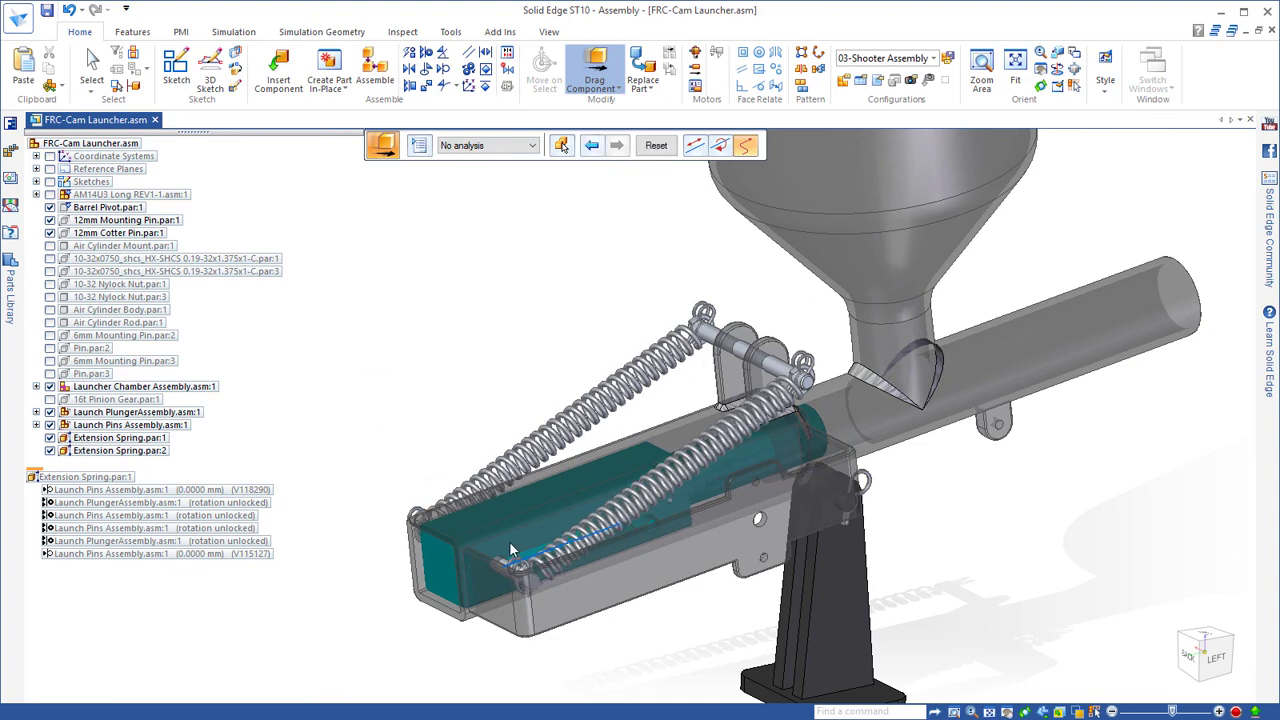
drag(526, 545, 967, 471)
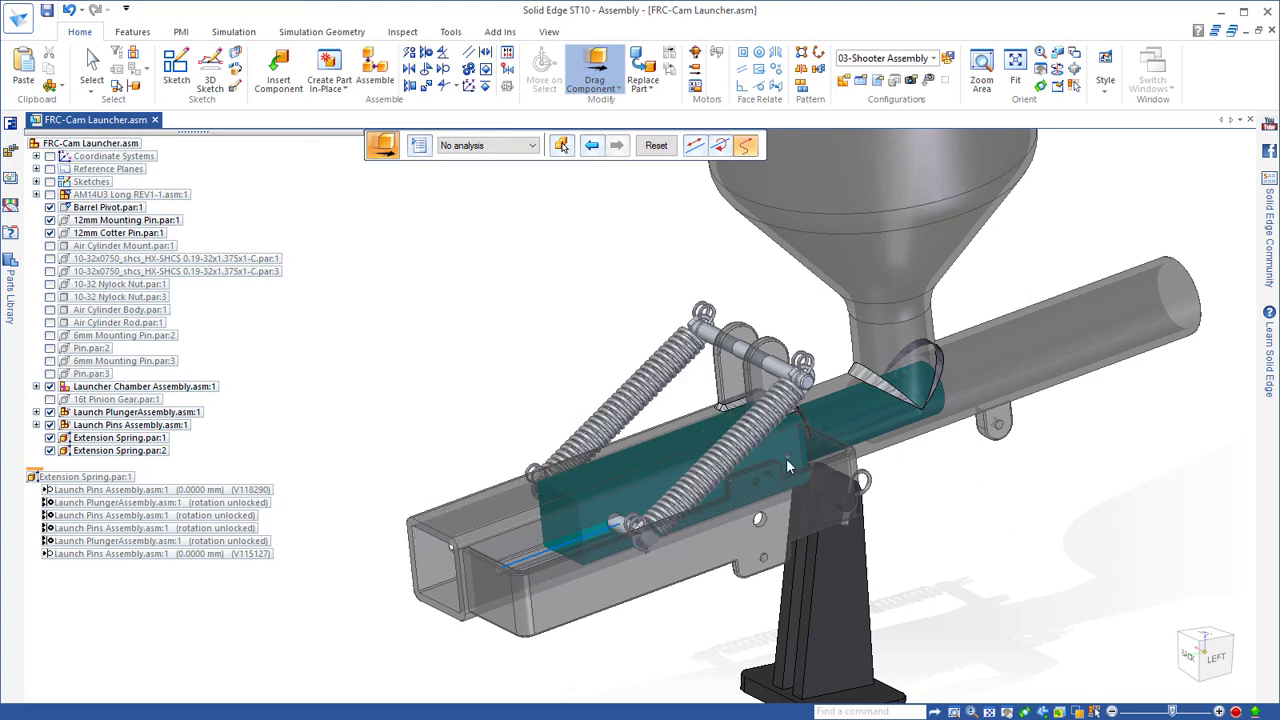
click(562, 145)
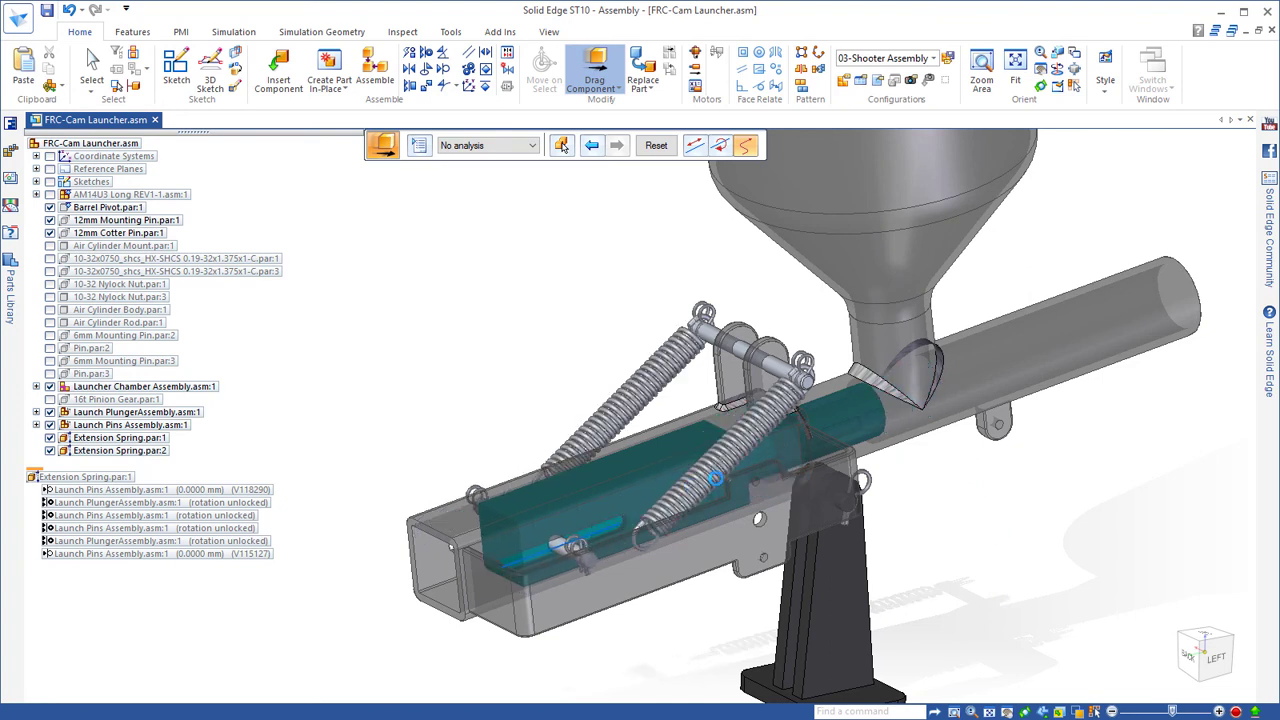
click(562, 145)
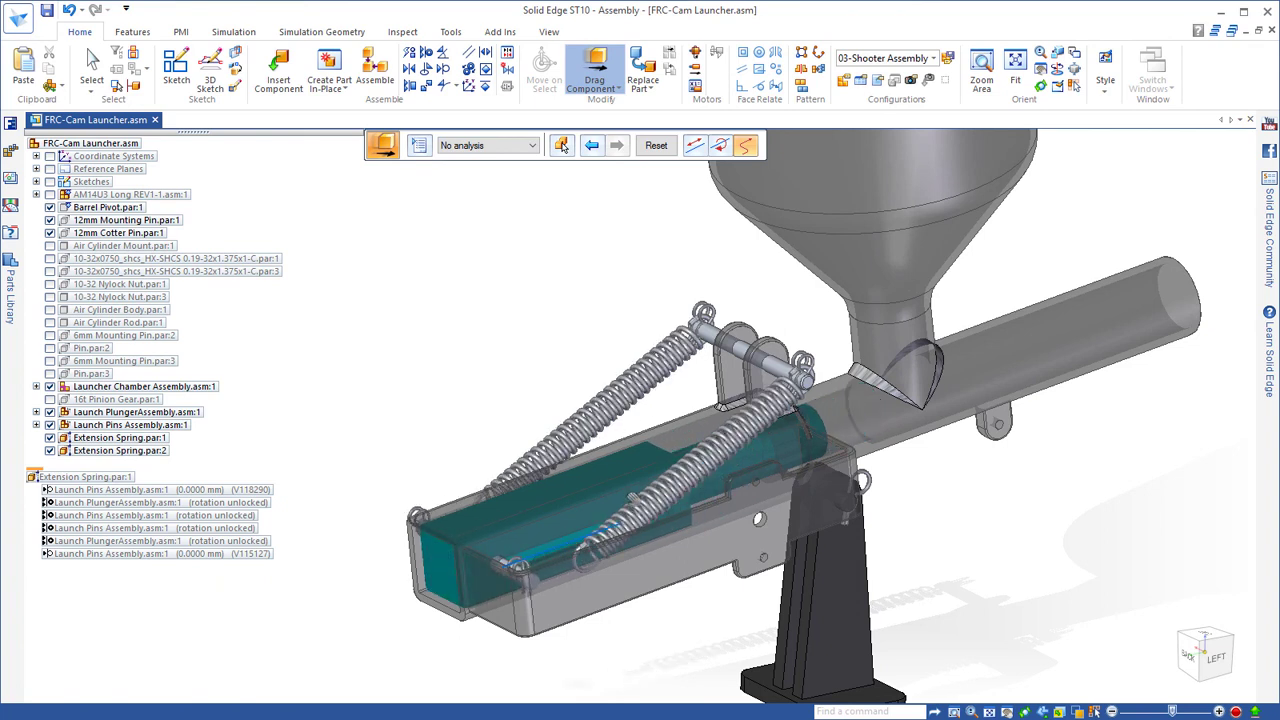